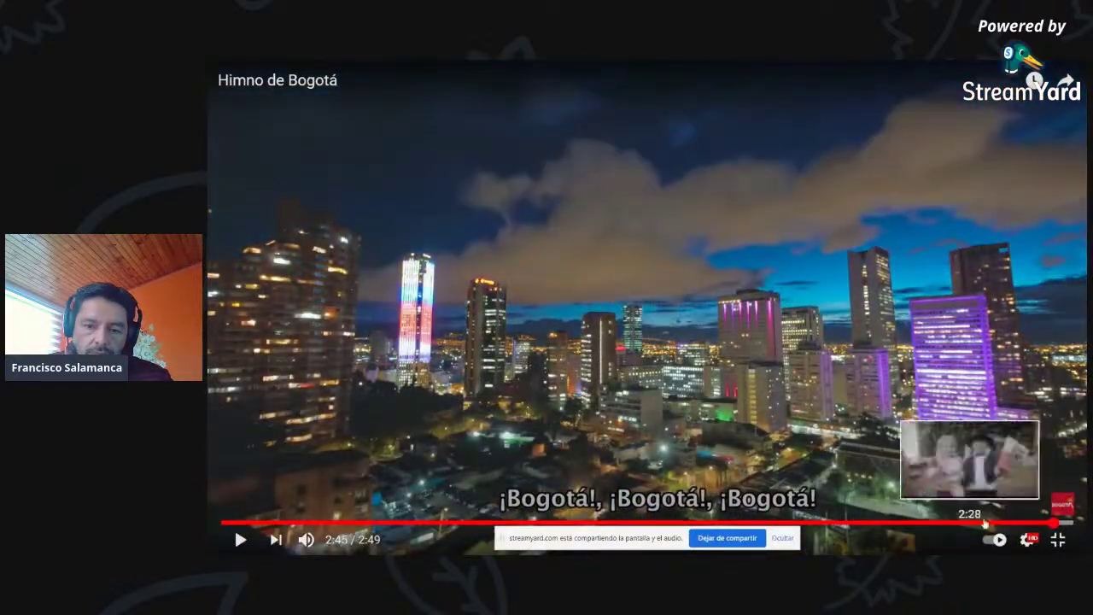
# - Exit the full-screen Himno de Bogotá video and switch to the 1001 meeting minutes in Word to view the agenda
pyautogui.click(1057, 539)
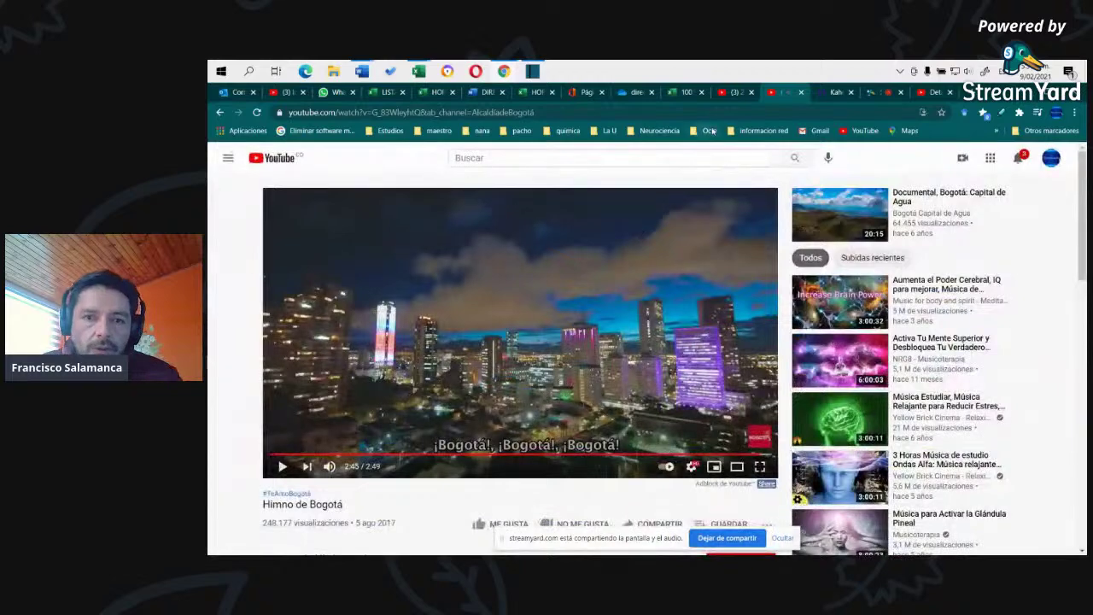
pyautogui.moveTo(362, 72)
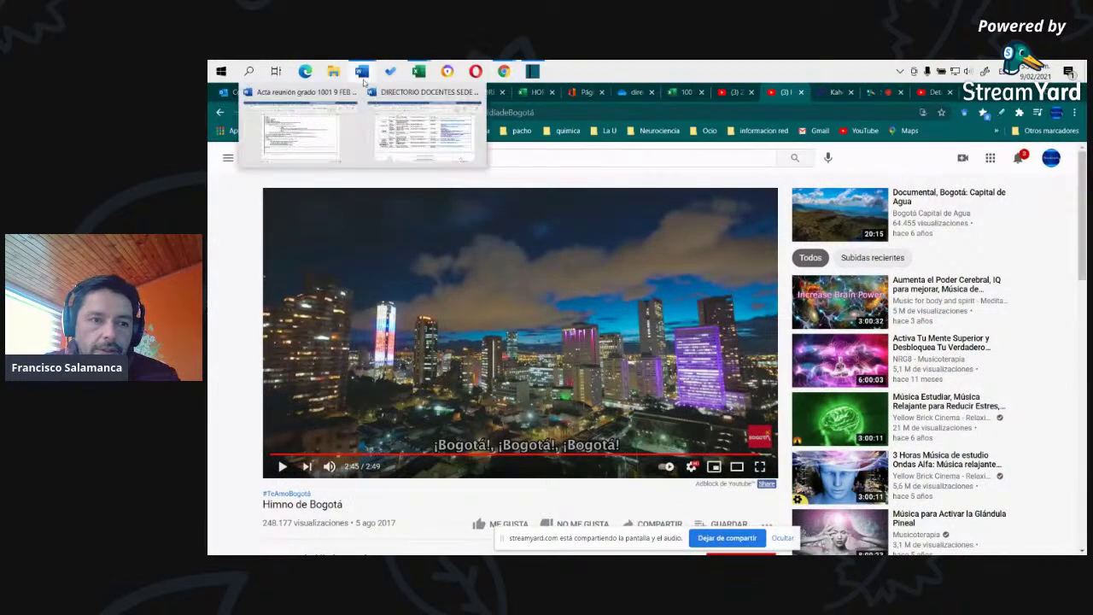
pyautogui.click(310, 135)
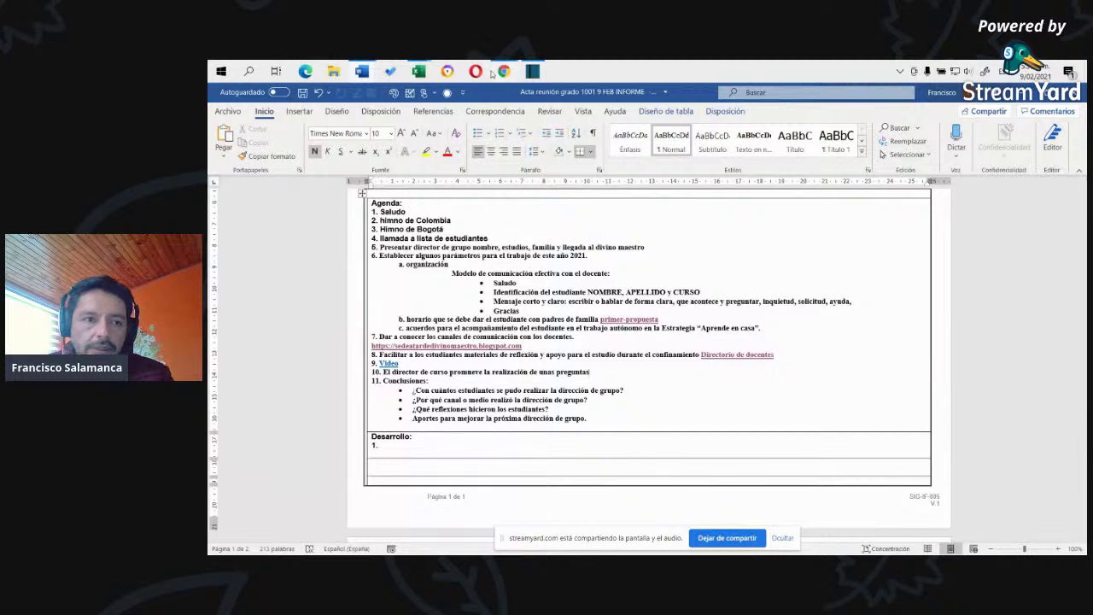
# - Switch to the StreamYard broadcast studio in Chrome to check the viewers' comments
pyautogui.moveTo(504, 74)
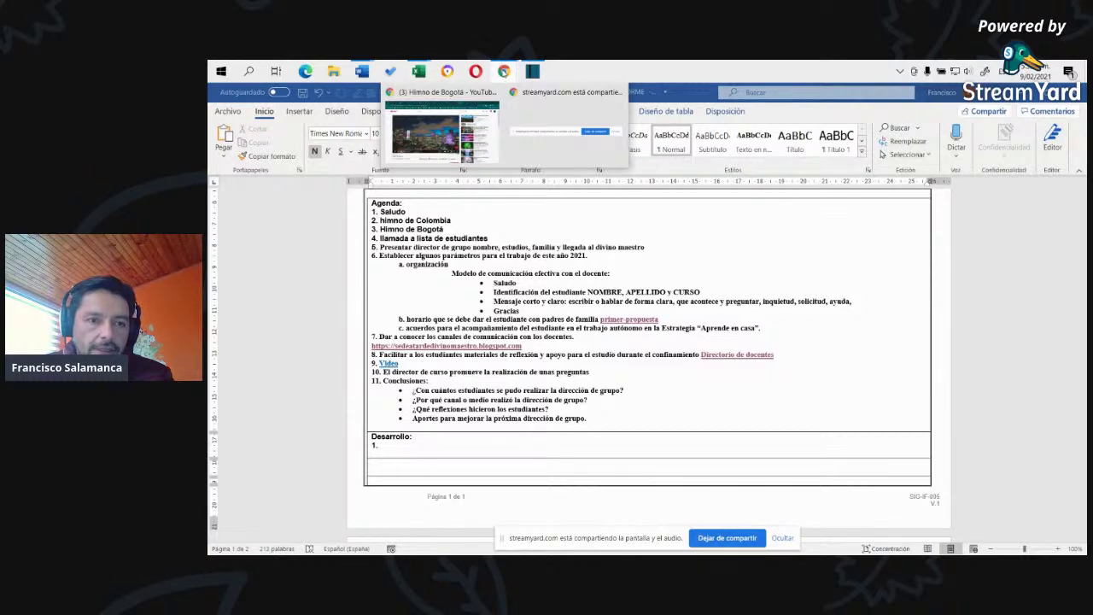
pyautogui.click(476, 92)
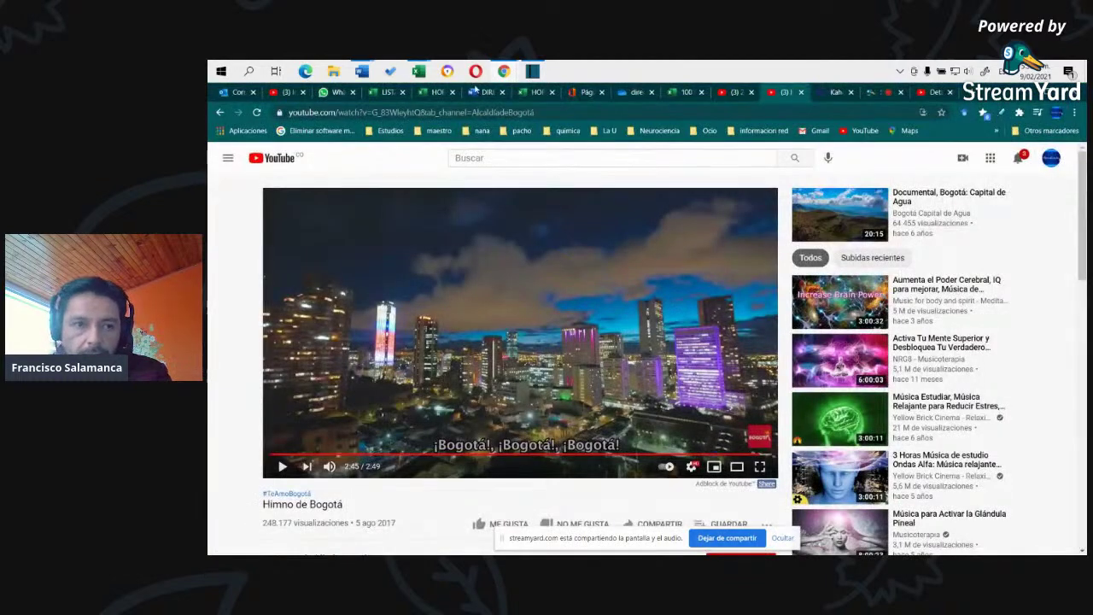
pyautogui.click(875, 92)
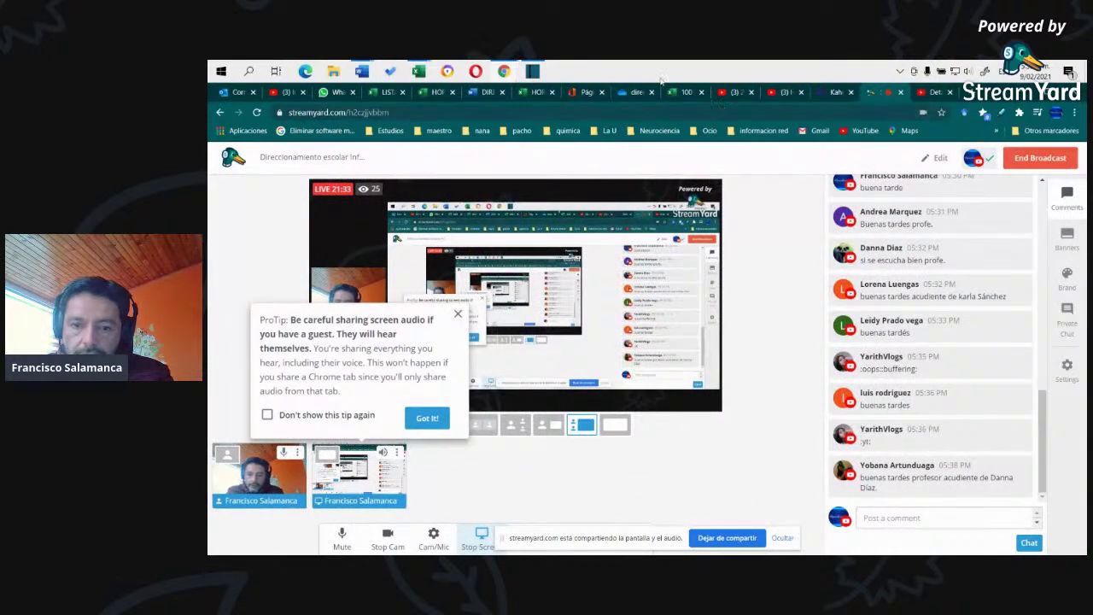
# - Switch to the CONSOLIDADO SEDE A workbook in Excel and show the student list on sheet 1001
pyautogui.click(389, 94)
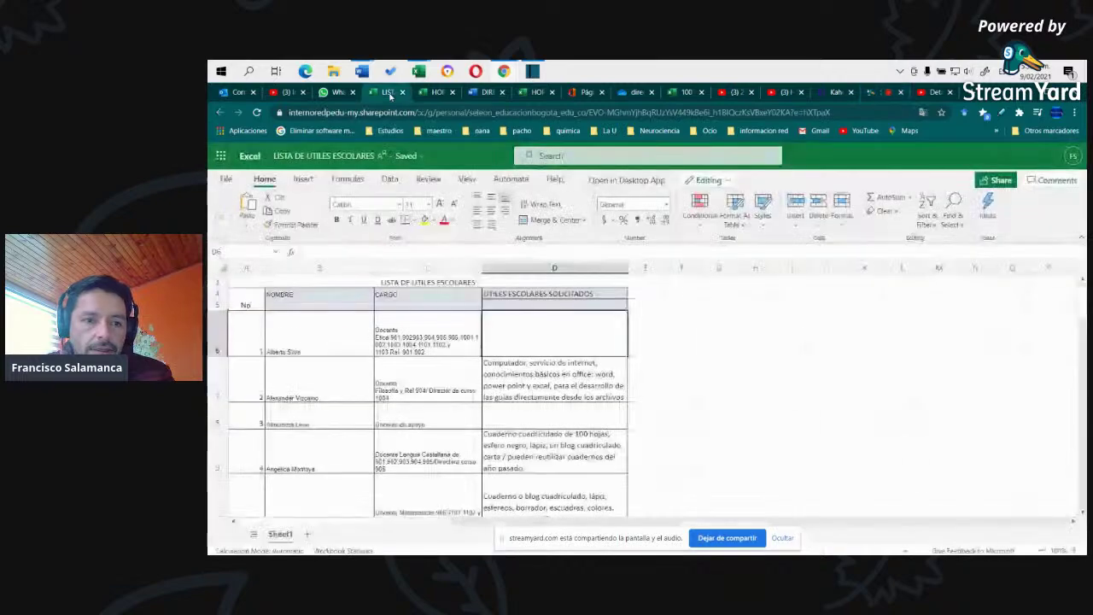
pyautogui.click(696, 94)
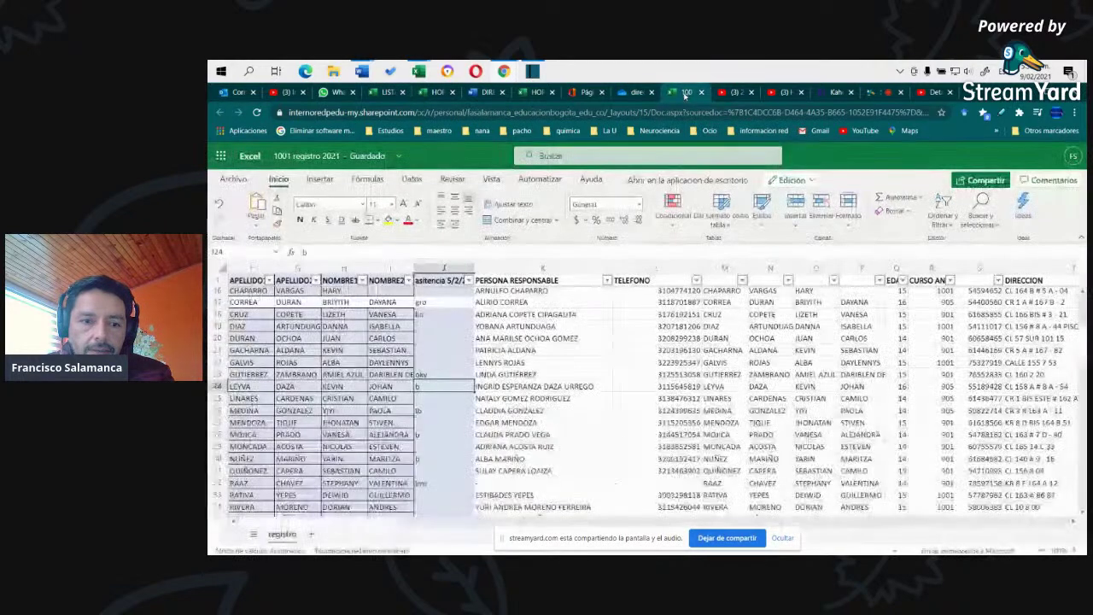
pyautogui.moveTo(421, 74)
pyautogui.click(469, 143)
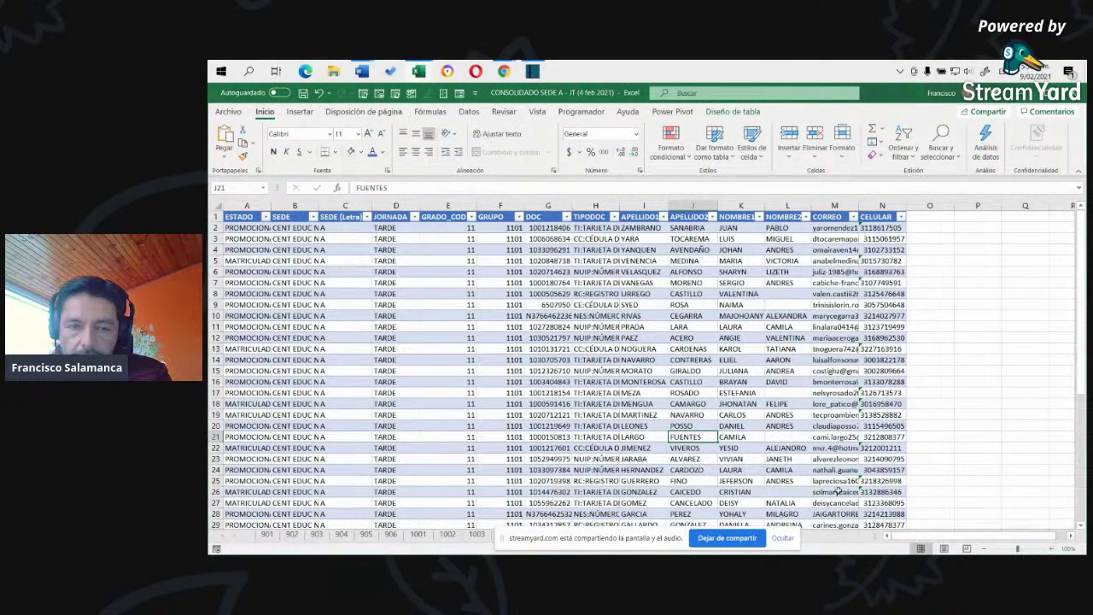
pyautogui.click(418, 534)
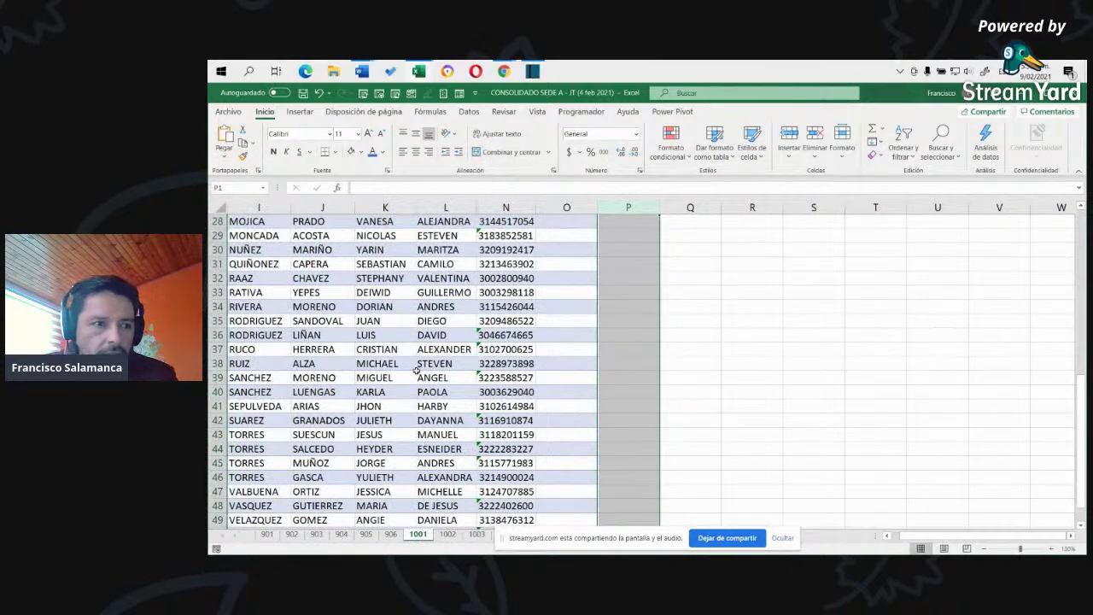
# - Read through the group 1001 student list from the first row to the last for roll call
pyautogui.scroll(8, 491, 286)
pyautogui.scroll(1, 484, 278)
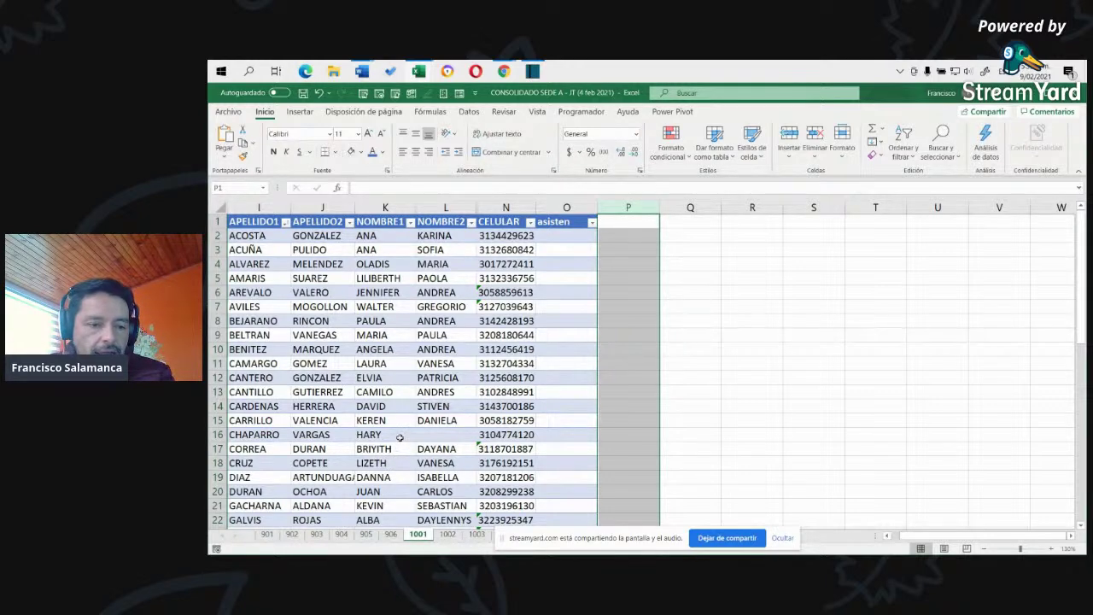
pyautogui.scroll(-2, 401, 435)
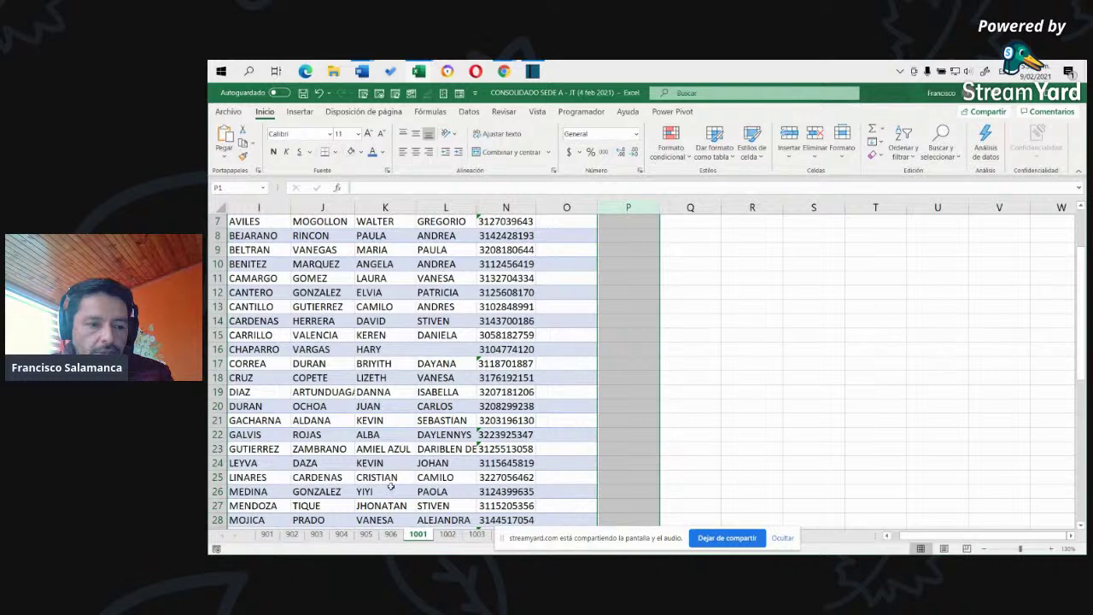
pyautogui.scroll(-5, 425, 402)
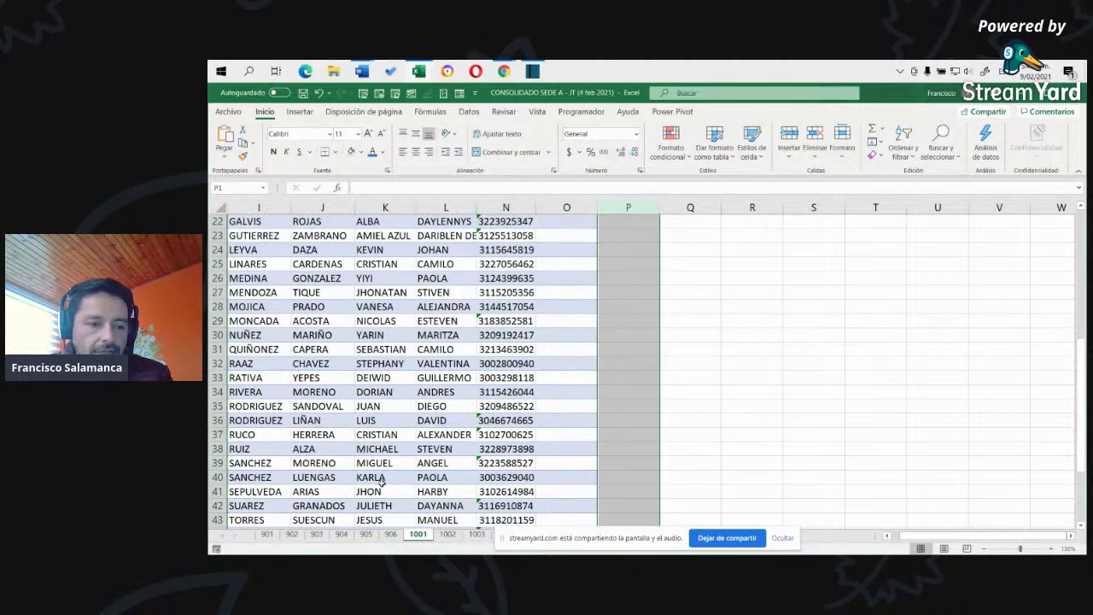
pyautogui.scroll(-3, 421, 405)
pyautogui.scroll(-1, 421, 405)
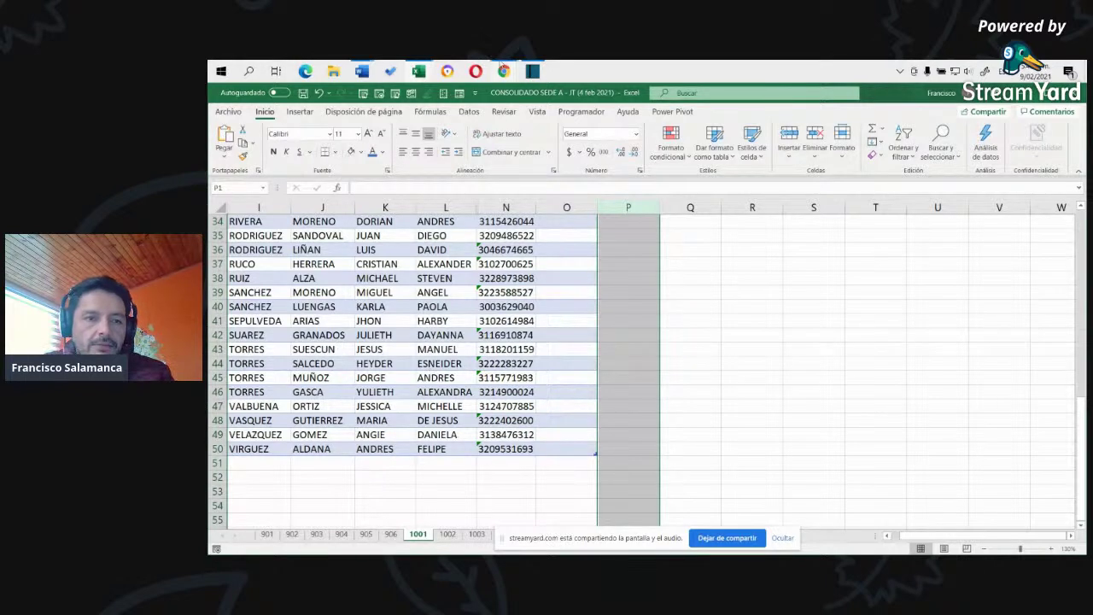
# - Return to the StreamYard studio in Chrome and dismiss the tip about sharing screen audio
pyautogui.moveTo(502, 75)
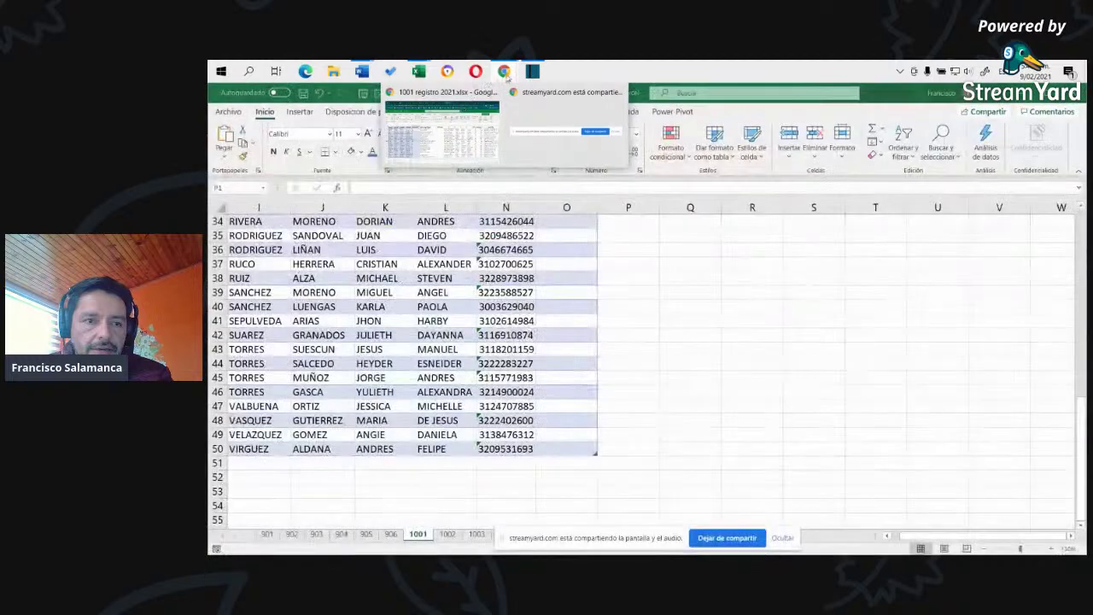
pyautogui.click(481, 128)
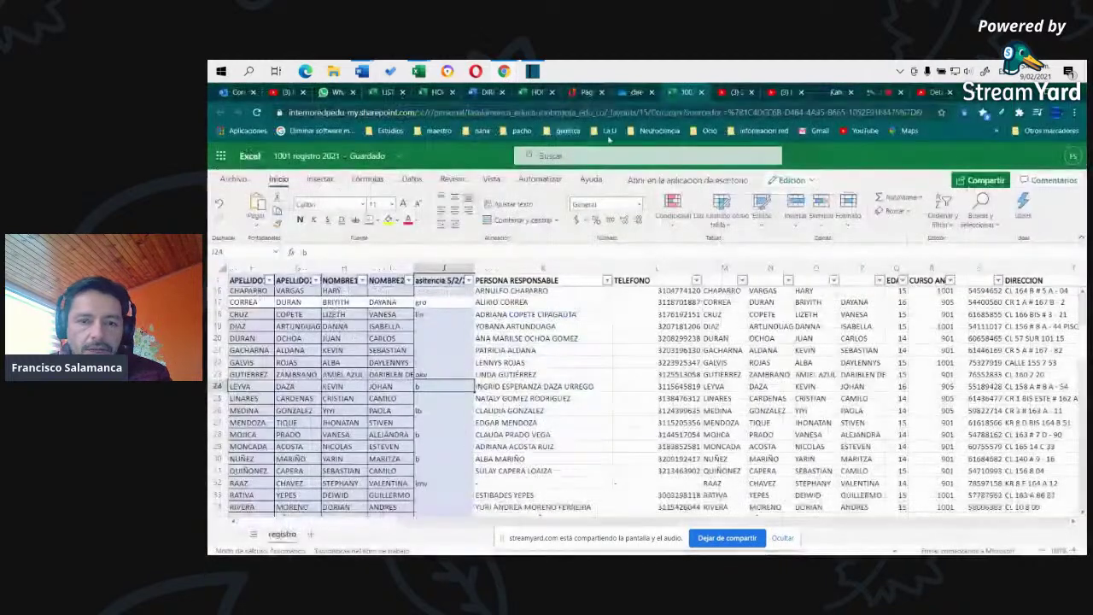
pyautogui.click(882, 92)
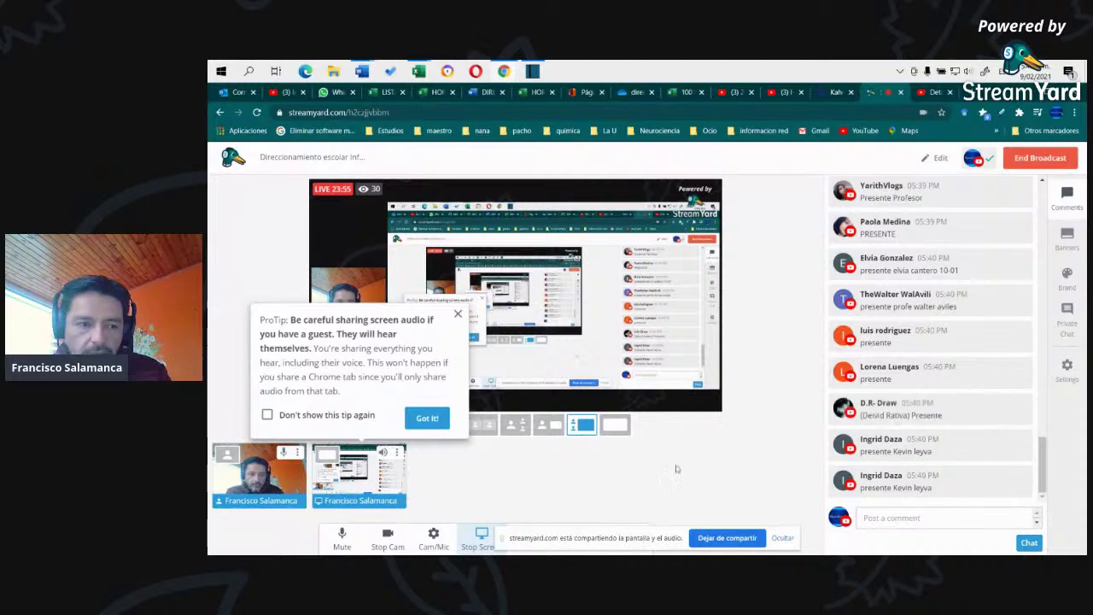
pyautogui.click(458, 314)
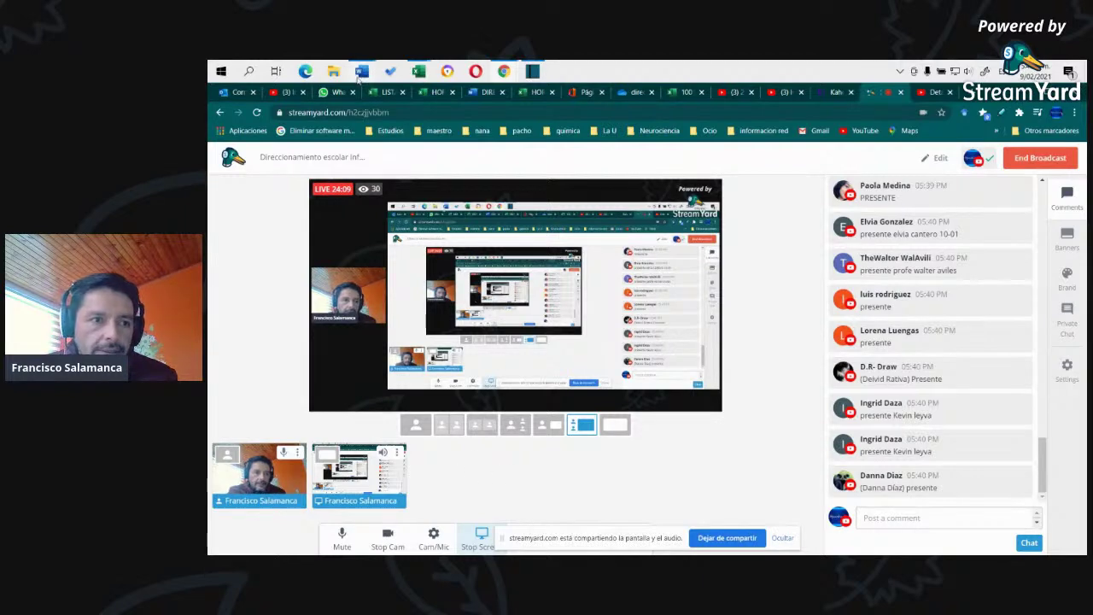
# - Check the agenda in the Word minutes, then stop the screen share in the StreamYard studio
pyautogui.moveTo(360, 76)
pyautogui.click(329, 128)
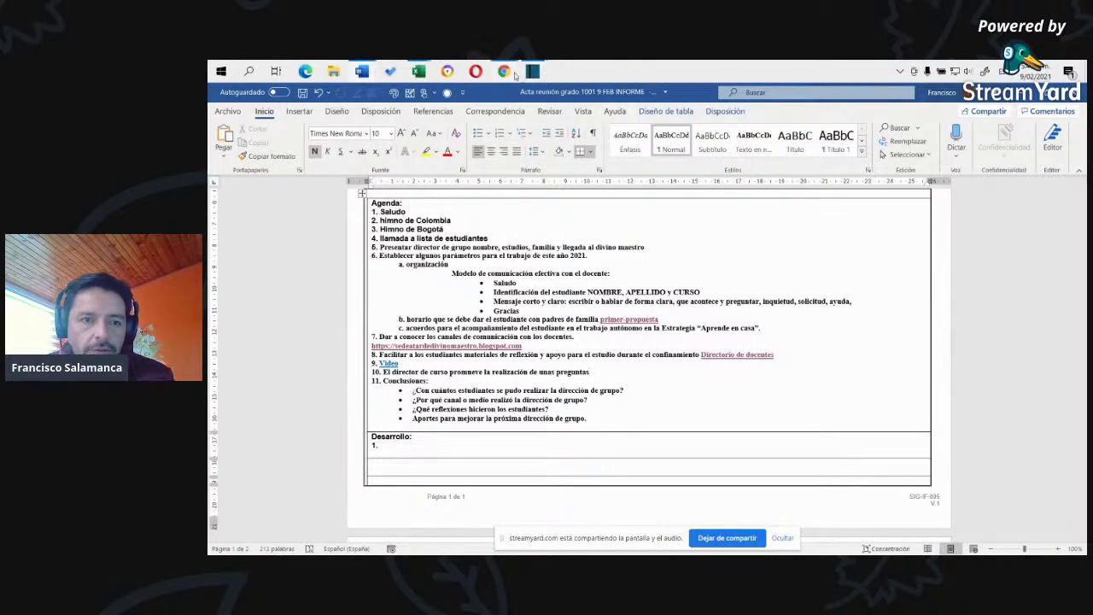
pyautogui.moveTo(505, 74)
pyautogui.click(452, 123)
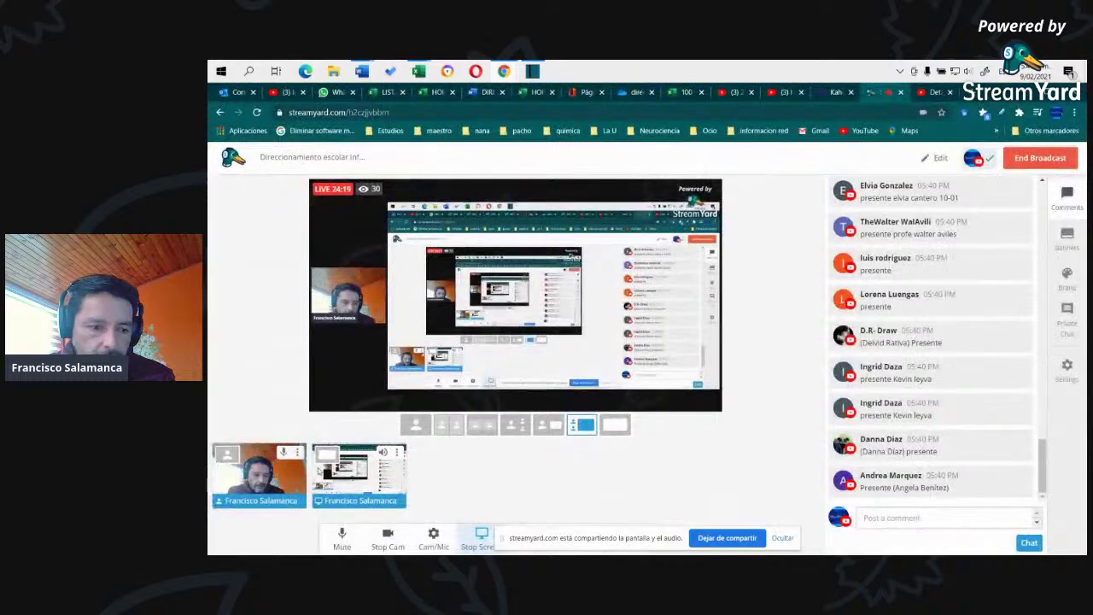
pyautogui.click(476, 538)
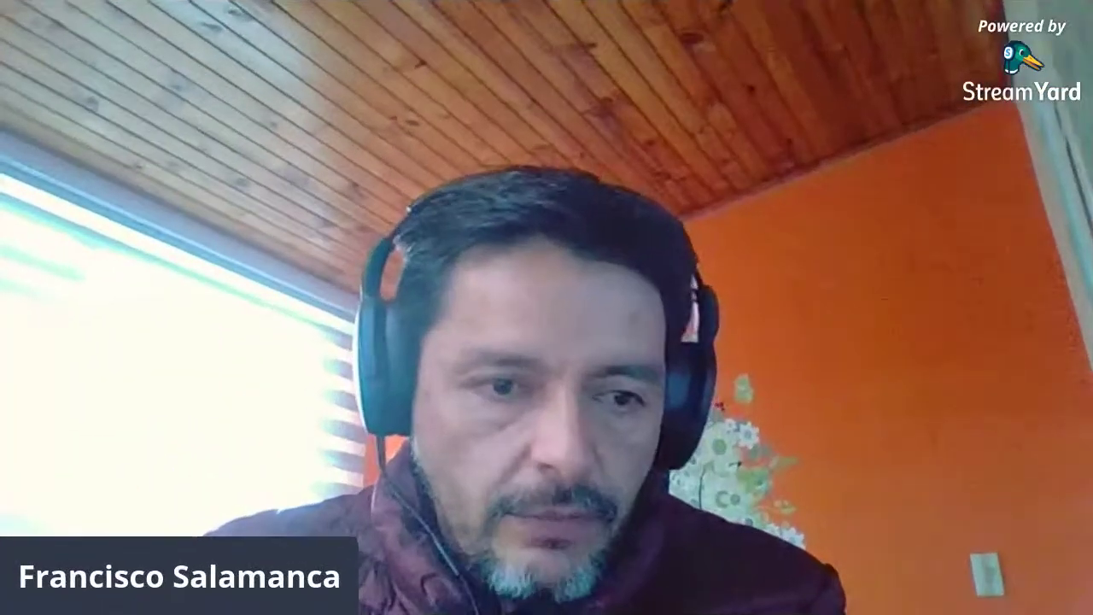
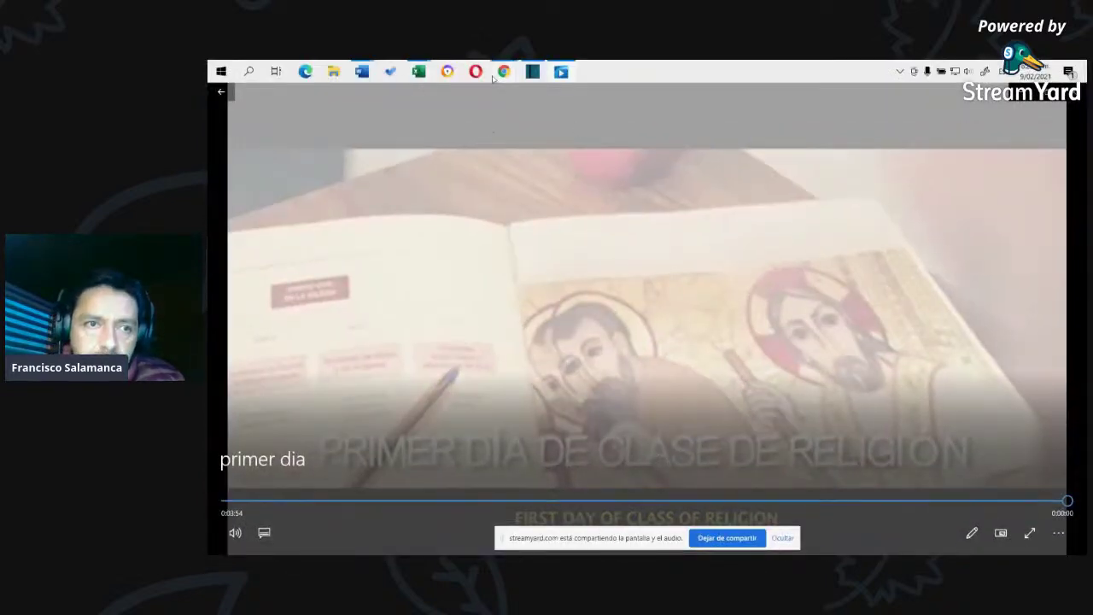
# - Switch from the finished "primer dia" video to the StreamYard studio and close the screen audio tip
pyautogui.moveTo(503, 75)
pyautogui.click(492, 128)
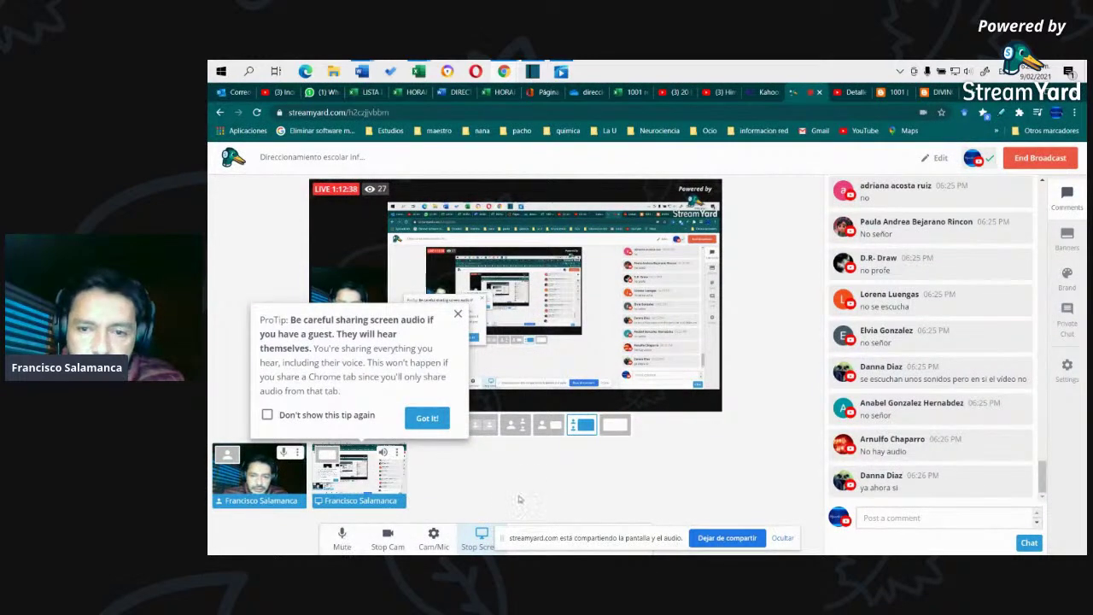
pyautogui.click(455, 316)
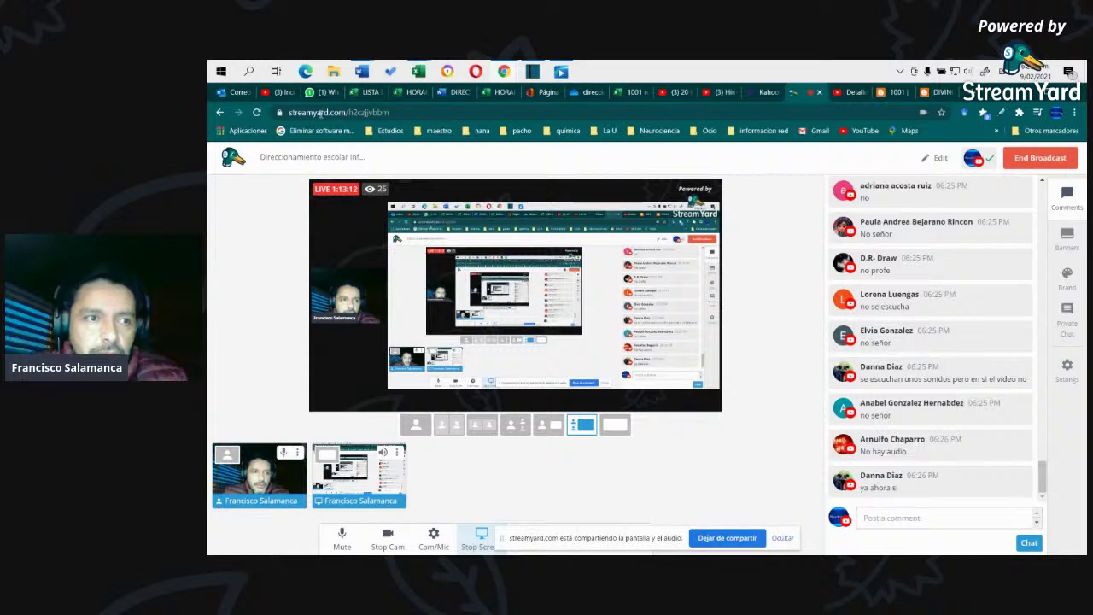
# - Review the last agenda items in the Word meeting minutes and return to StreamYard to check new comments
pyautogui.moveTo(362, 71)
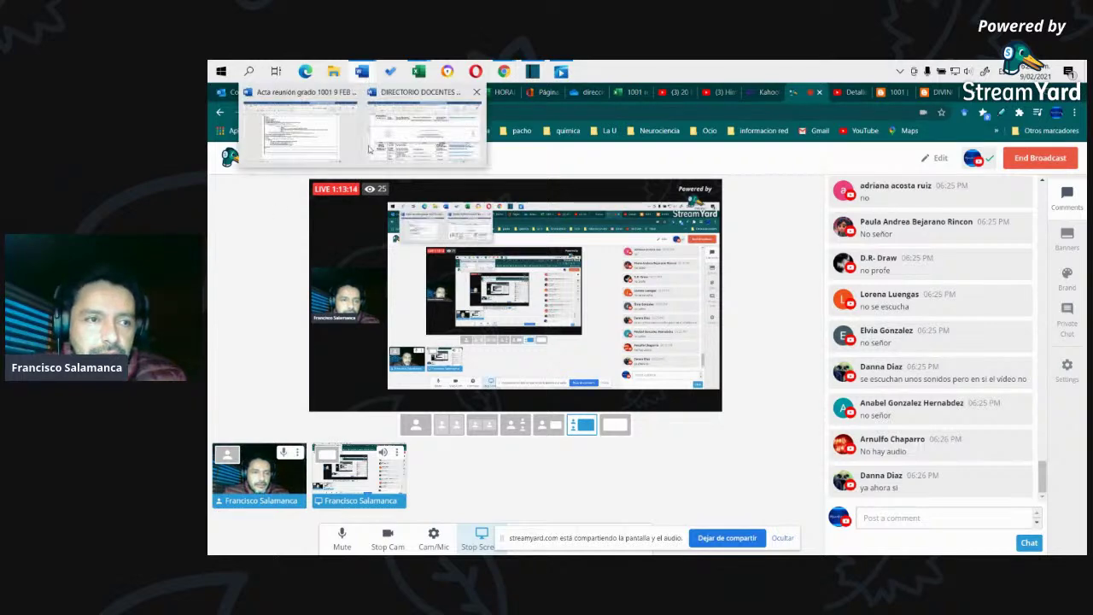
pyautogui.click(299, 128)
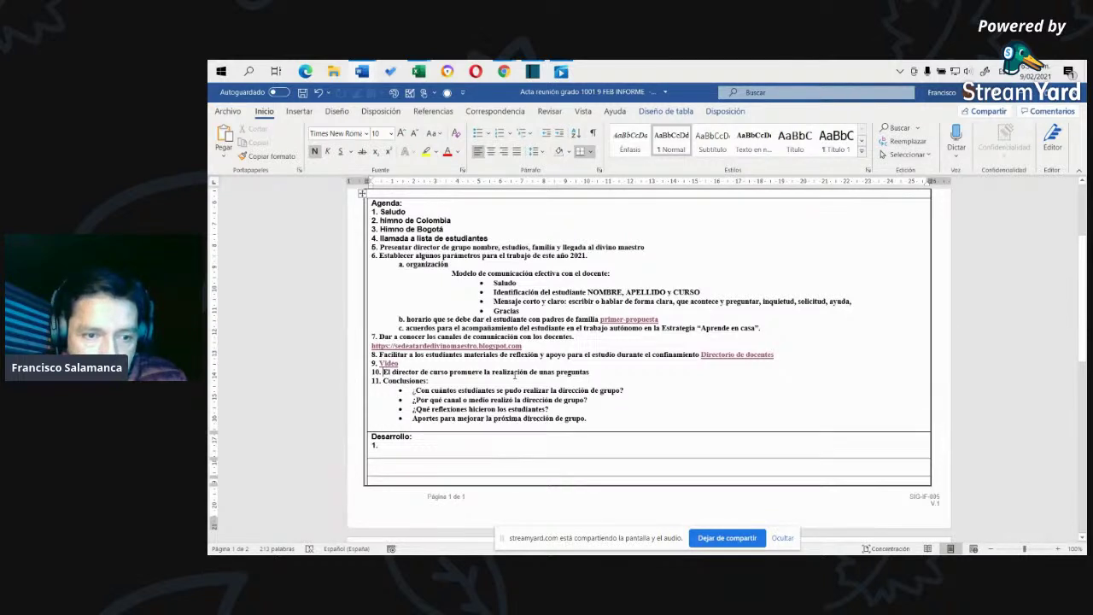
pyautogui.scroll(-2, 524, 323)
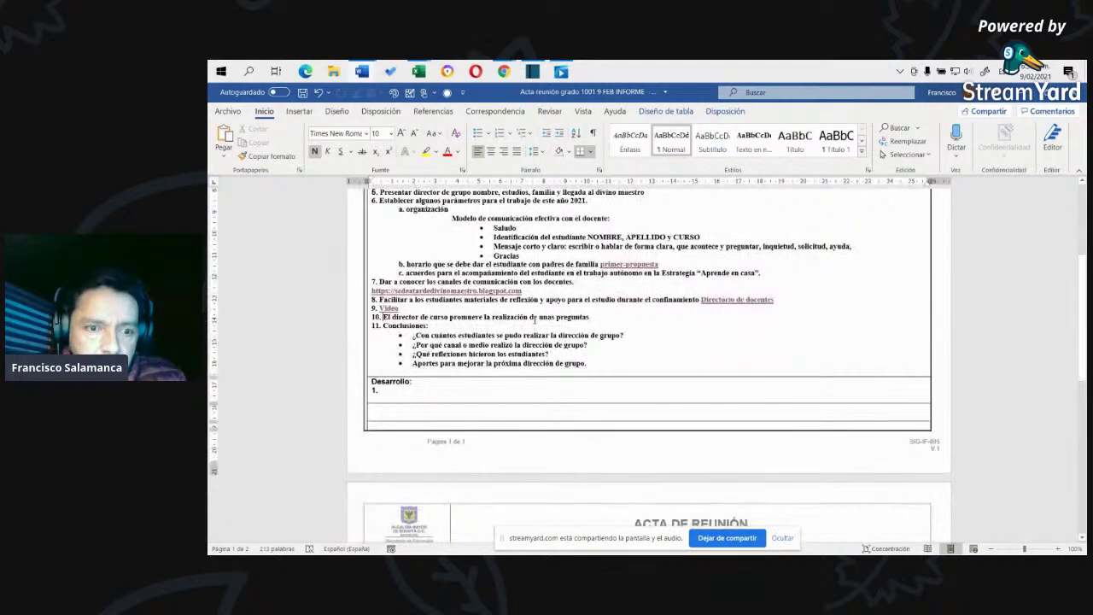
pyautogui.scroll(2, 535, 319)
pyautogui.moveTo(507, 81)
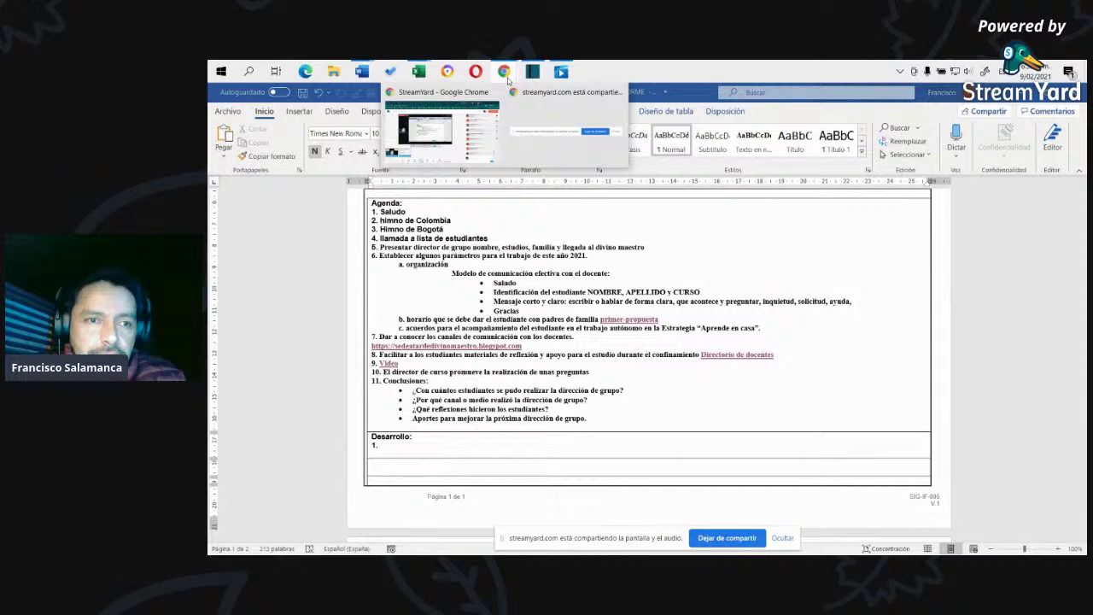
pyautogui.click(442, 136)
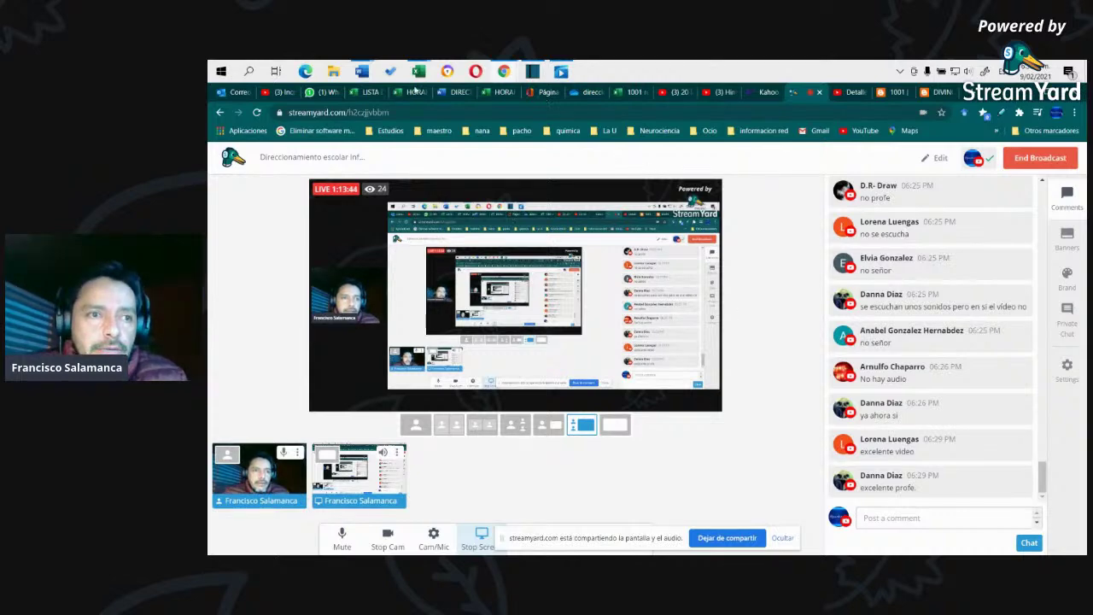
# - Look through both pages of the Word meeting minutes again, then go back to the comments in StreamYard
pyautogui.moveTo(364, 75)
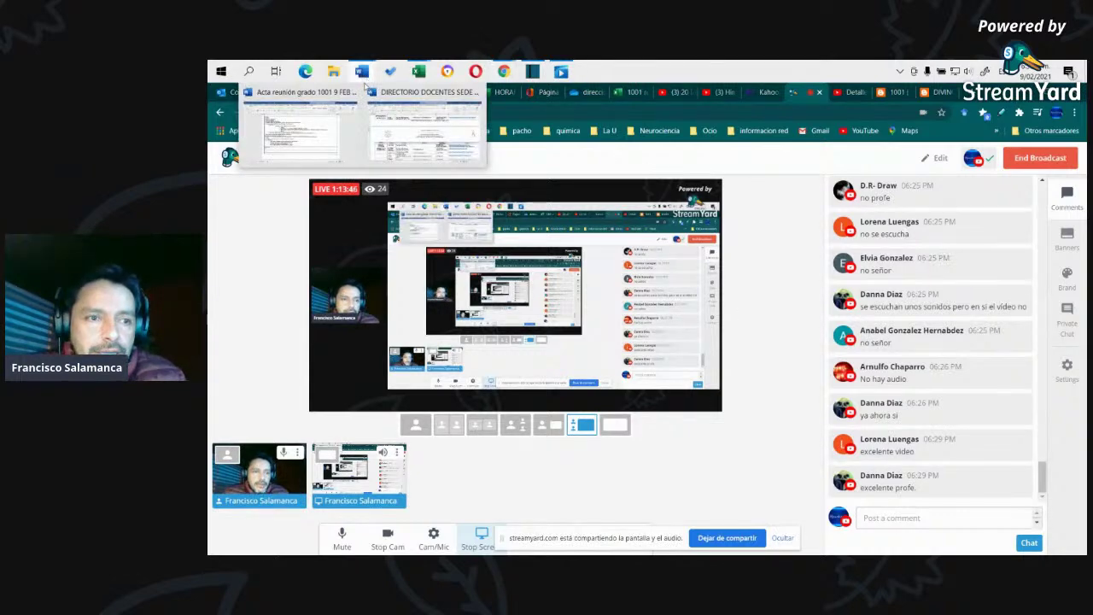
pyautogui.click(317, 129)
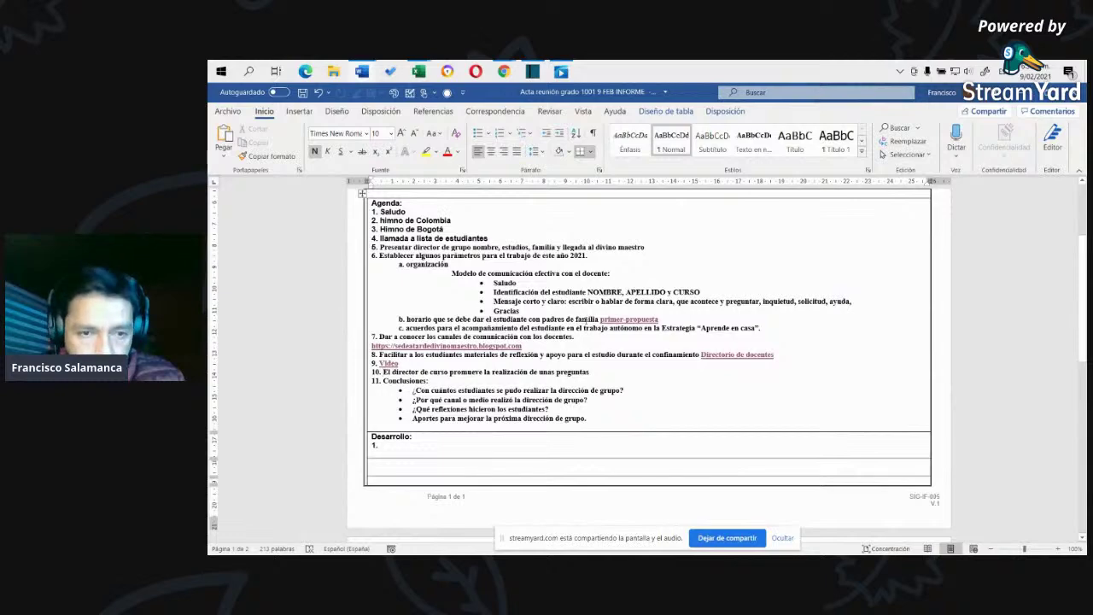
pyautogui.scroll(-5, 597, 313)
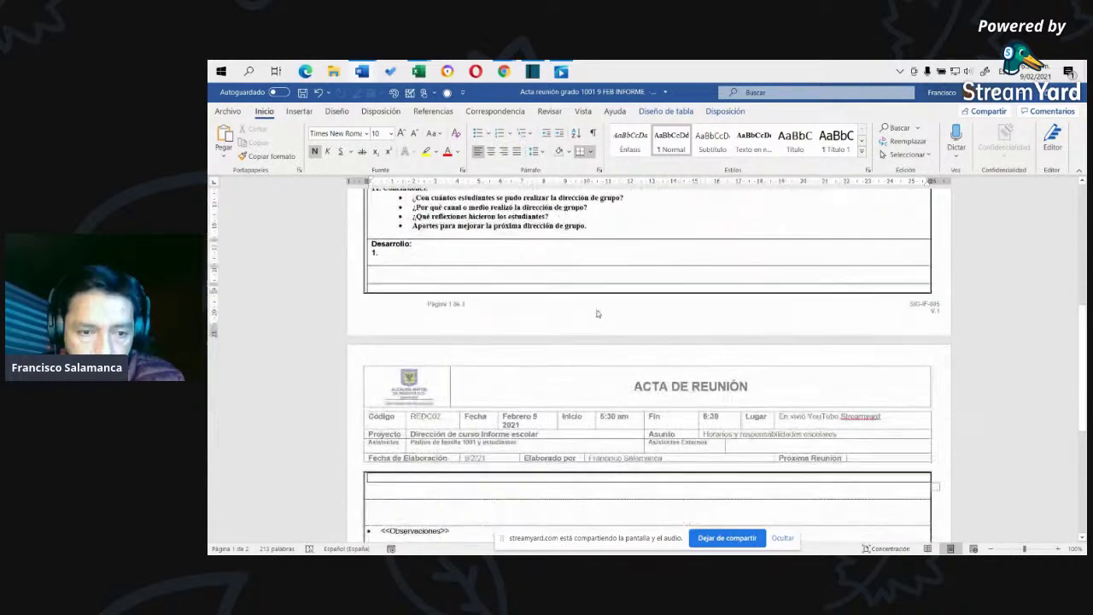
pyautogui.scroll(-5, 597, 314)
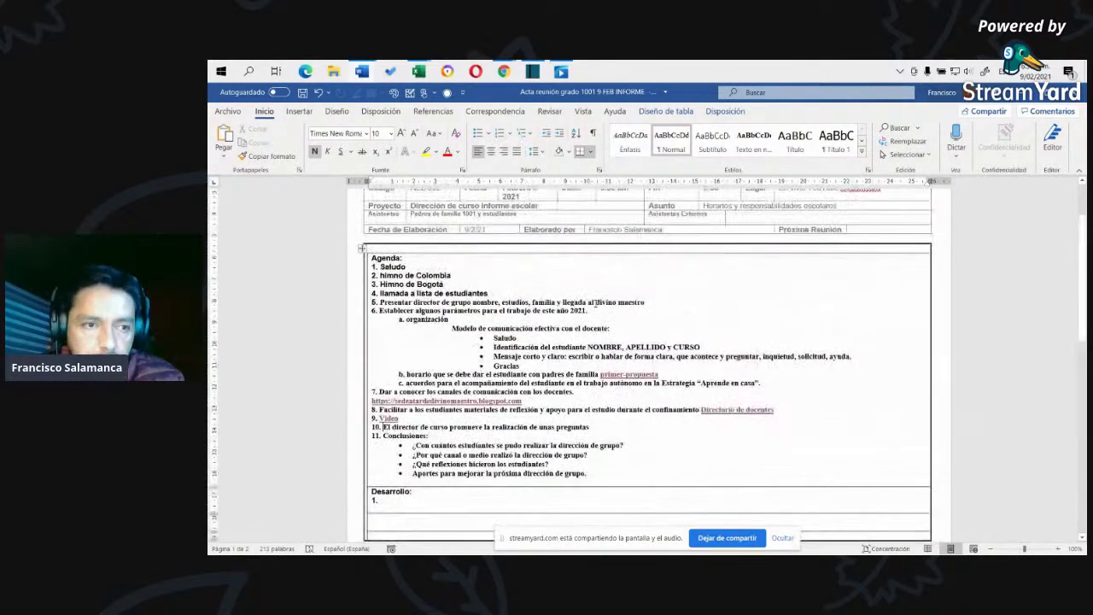
pyautogui.moveTo(504, 76)
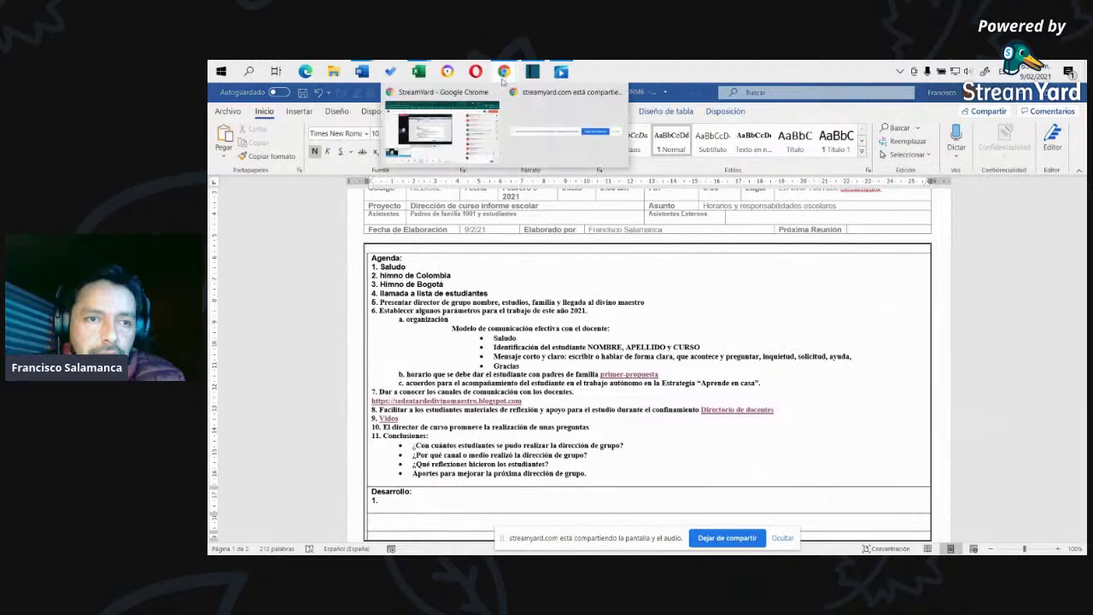
pyautogui.click(442, 123)
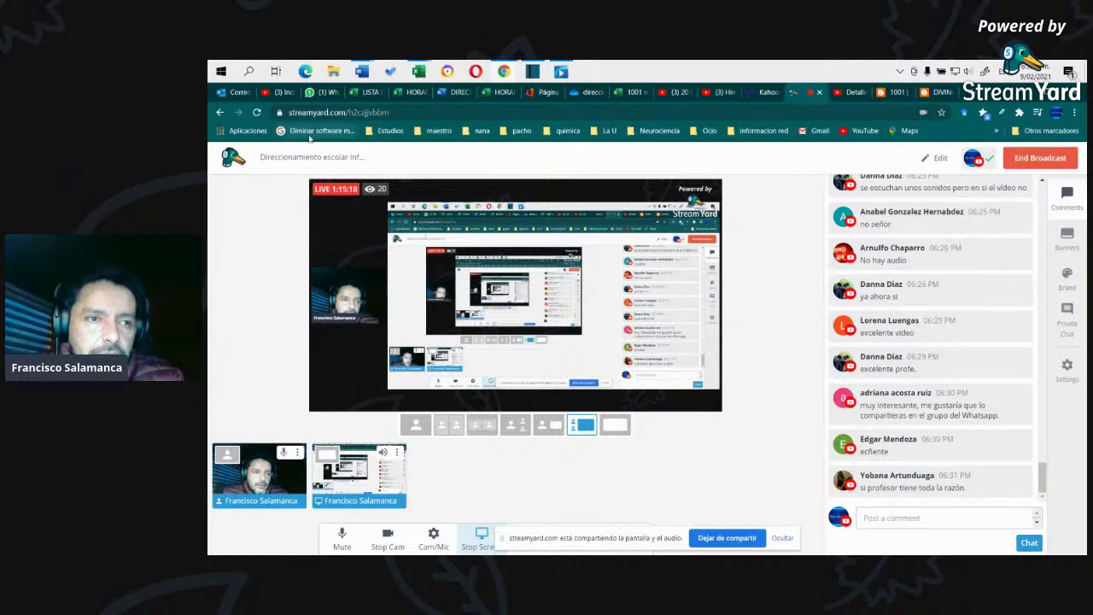
# - Switch to the LISTA DE UTILES ESCOLARES workbook in Excel and select the first teacher's CARGO cell, C6
pyautogui.click(367, 93)
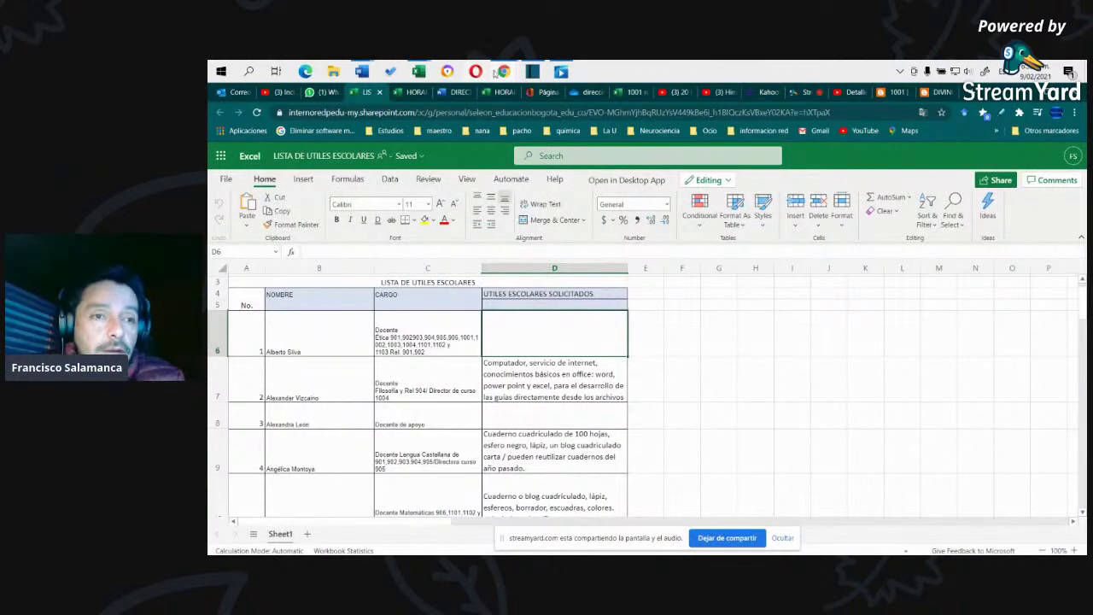
pyautogui.moveTo(505, 75)
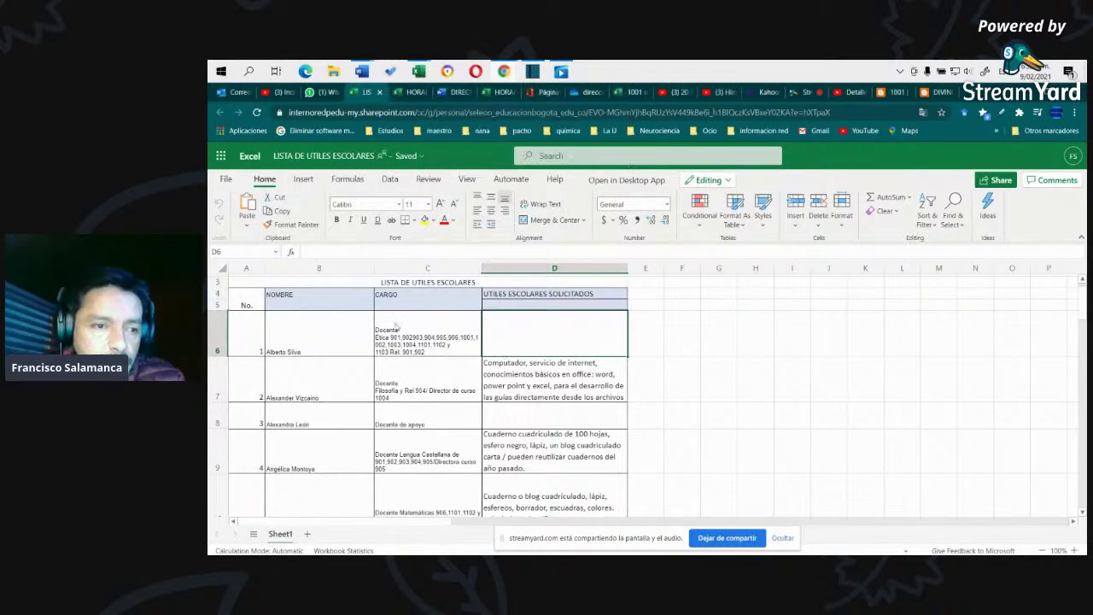
pyautogui.click(397, 351)
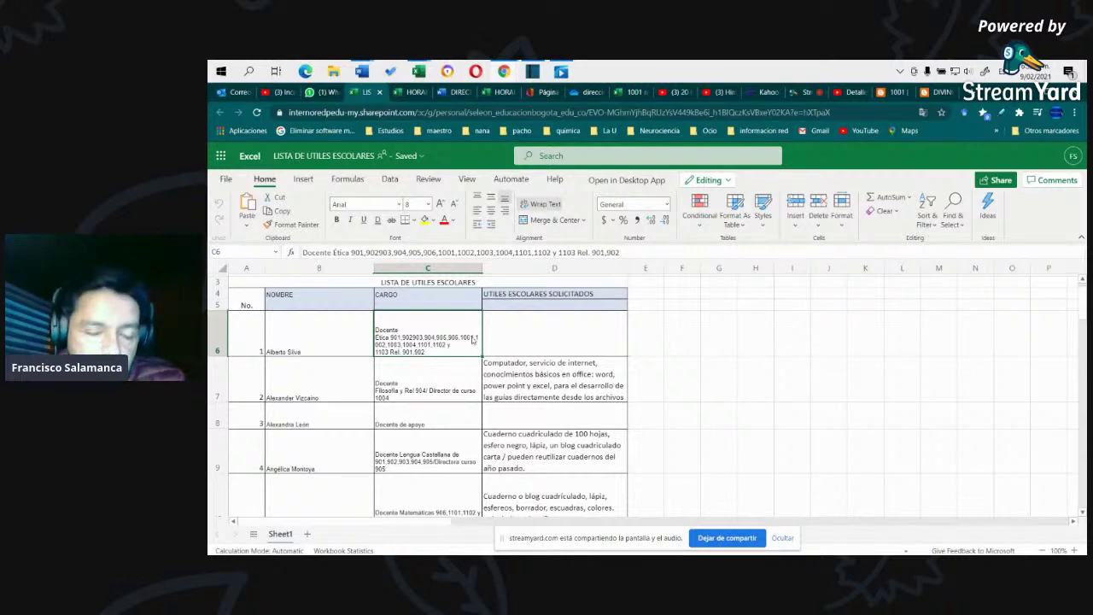
# - Make the NOMBRE, CARGO and UTILES ESCOLARES SOLICITADOS headers and the sheet title LISTA DE UTILES ESCOLARES bold
pyautogui.click(342, 299)
pyautogui.moveTo(392, 305); pyautogui.dragTo(511, 306)
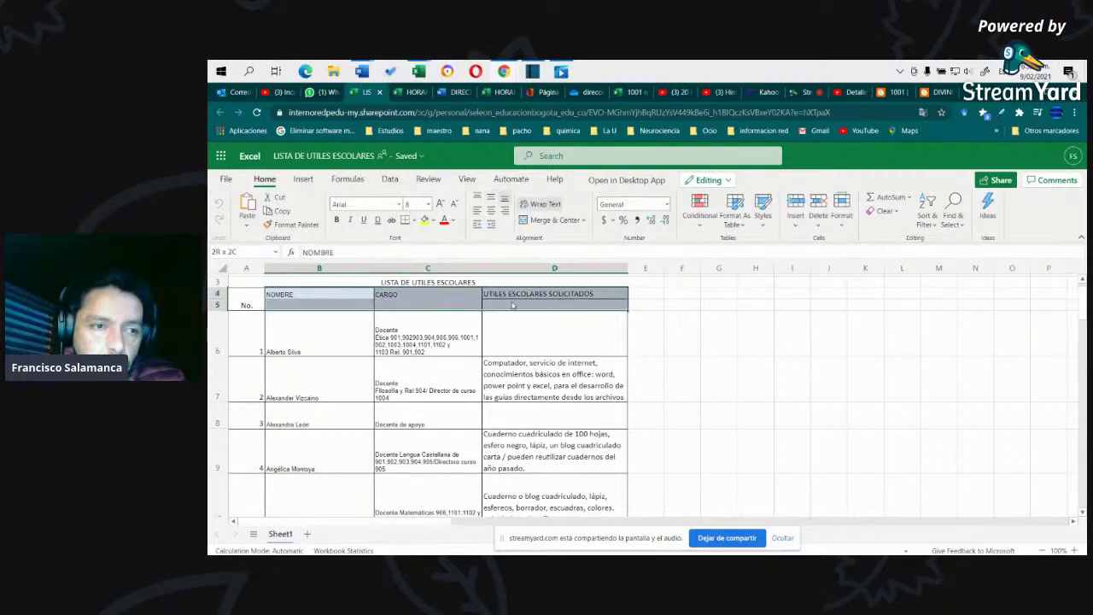
pyautogui.click(336, 219)
pyautogui.click(554, 350)
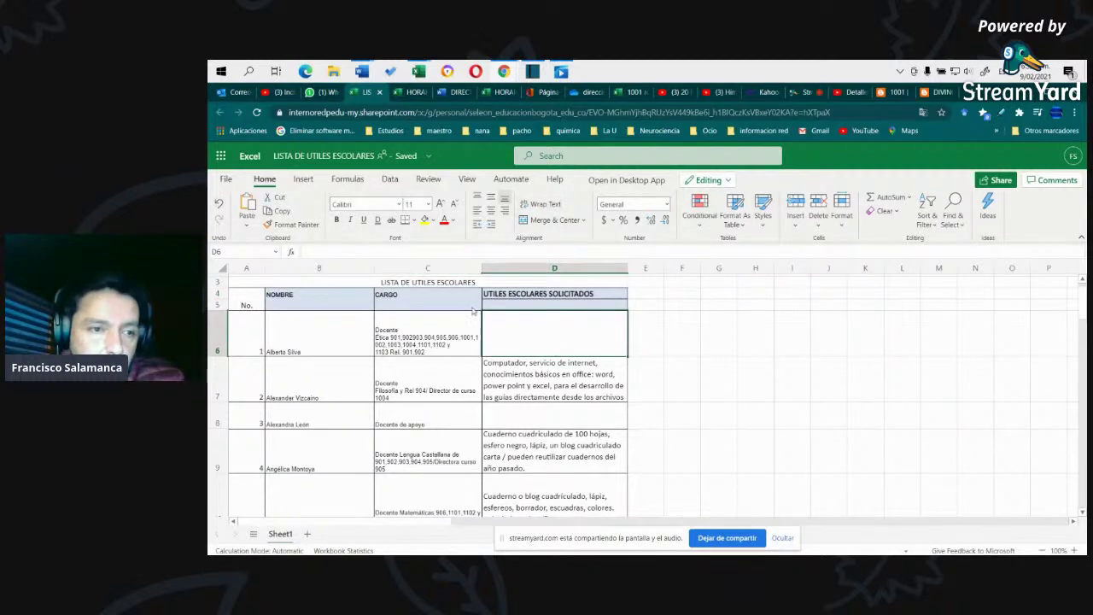
pyautogui.click(463, 284)
pyautogui.click(337, 220)
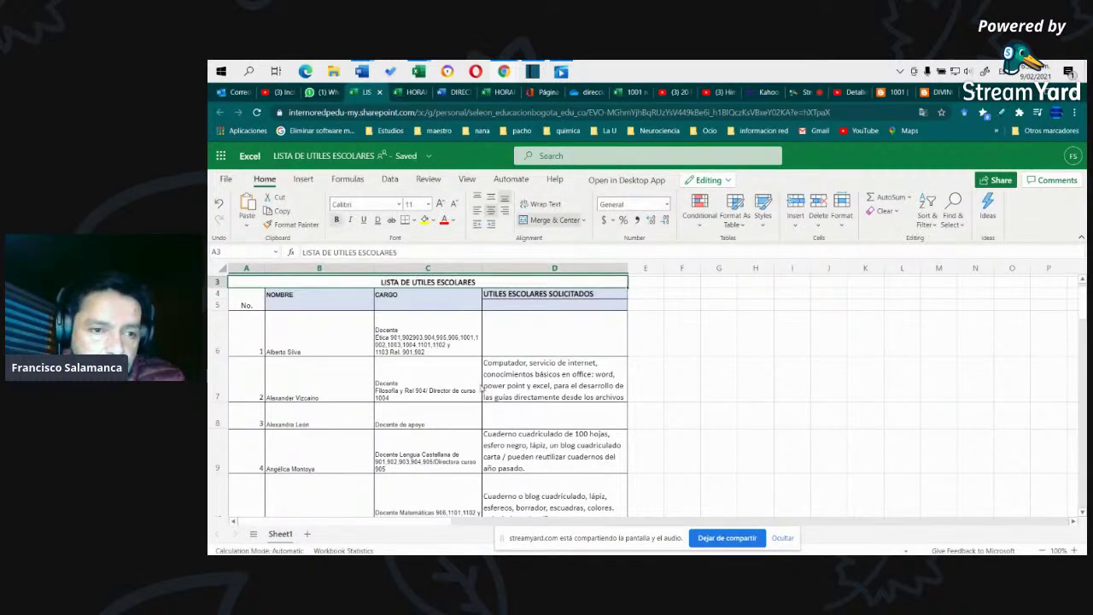
pyautogui.click(517, 346)
# - Review the role and requested supplies of the Filosofía teacher in row 7 of the list
pyautogui.scroll(-1, 518, 354)
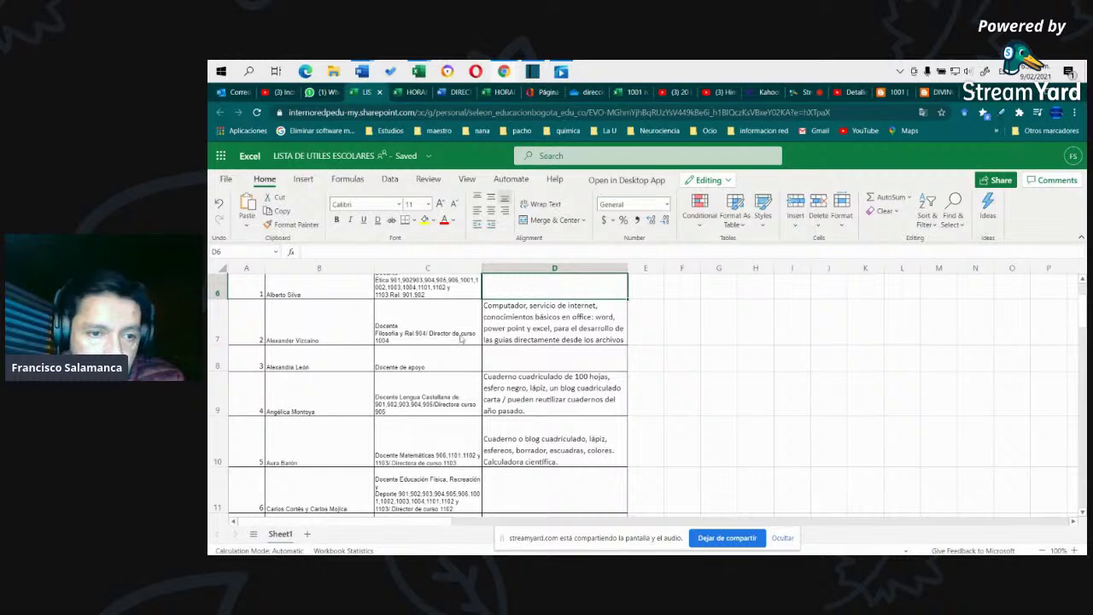
pyautogui.click(427, 330)
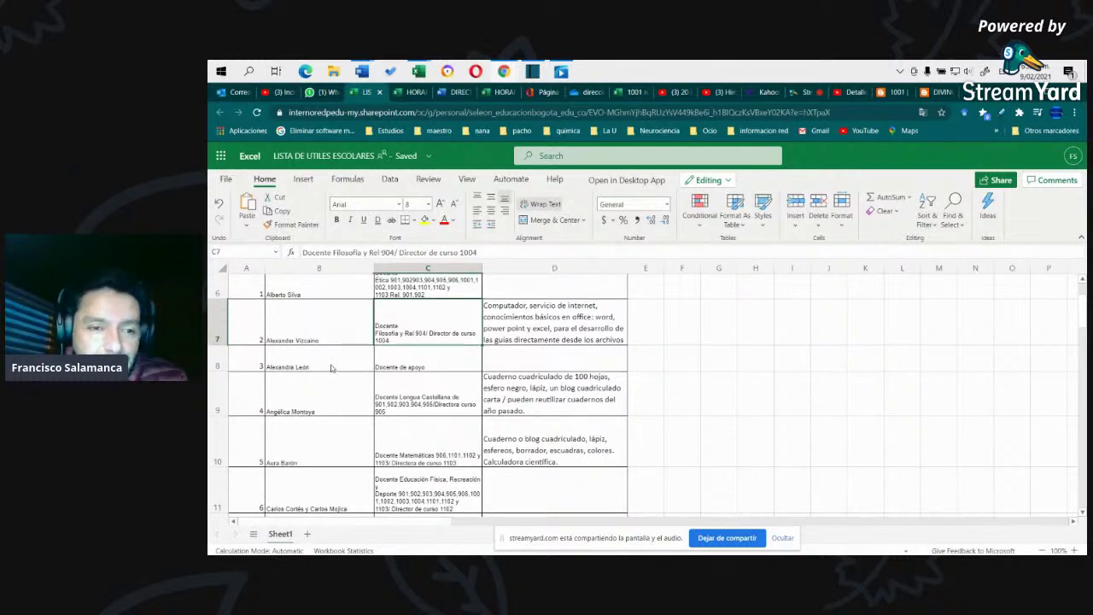
pyautogui.scroll(1, 492, 379)
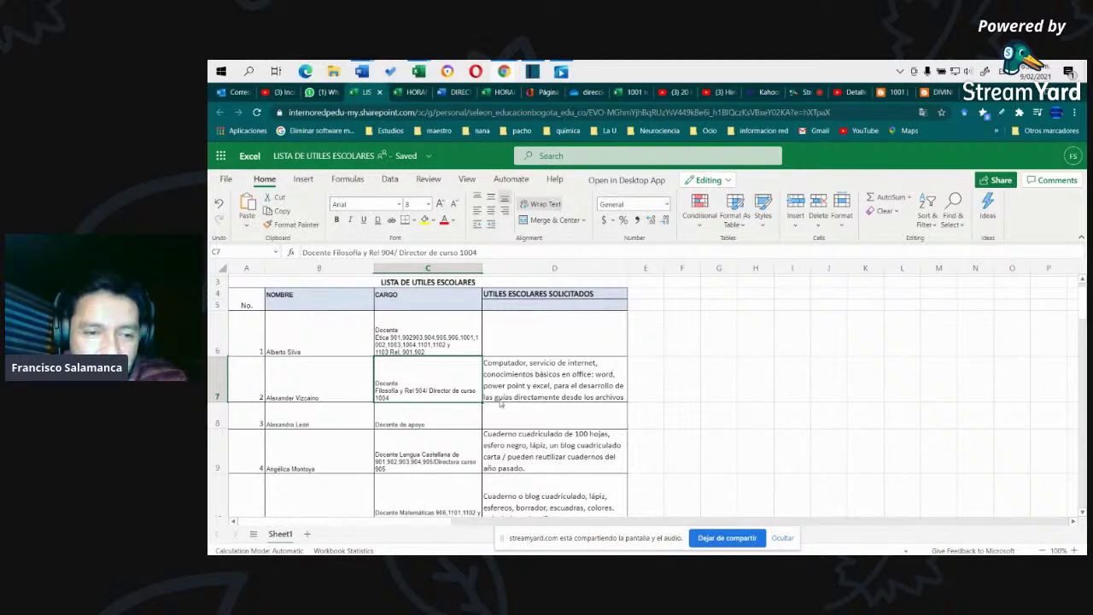
pyautogui.click(590, 388)
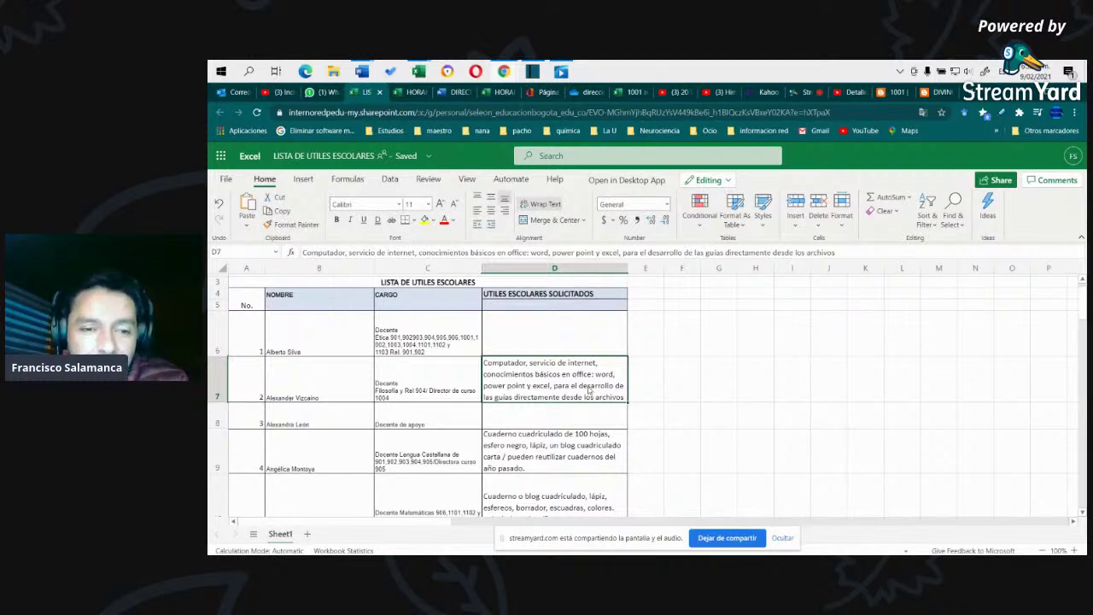
pyautogui.click(642, 380)
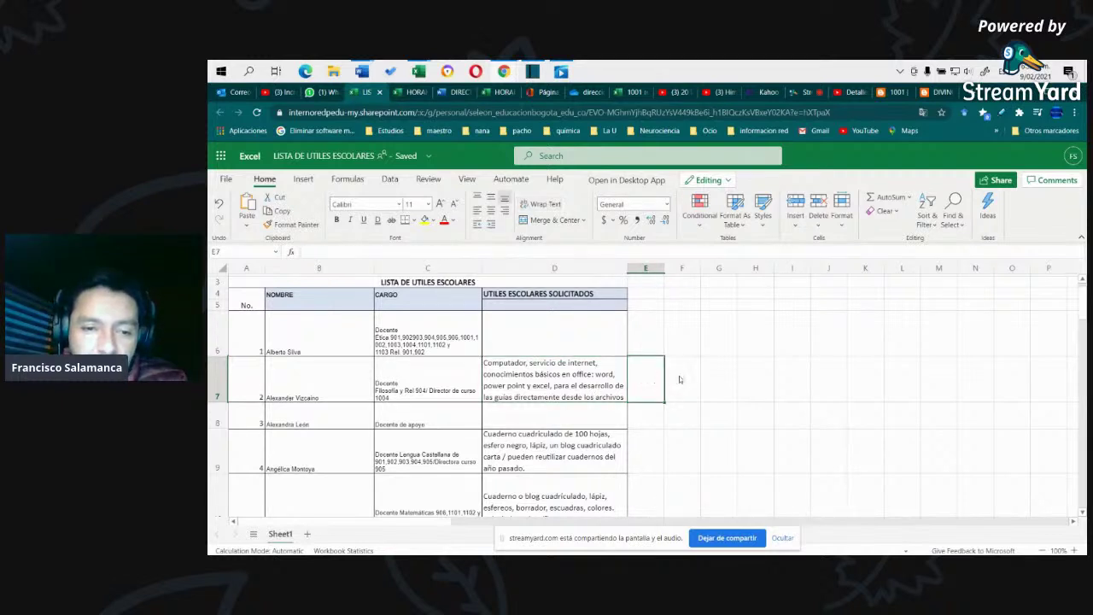
pyautogui.click(681, 380)
pyautogui.click(726, 379)
pyautogui.click(635, 385)
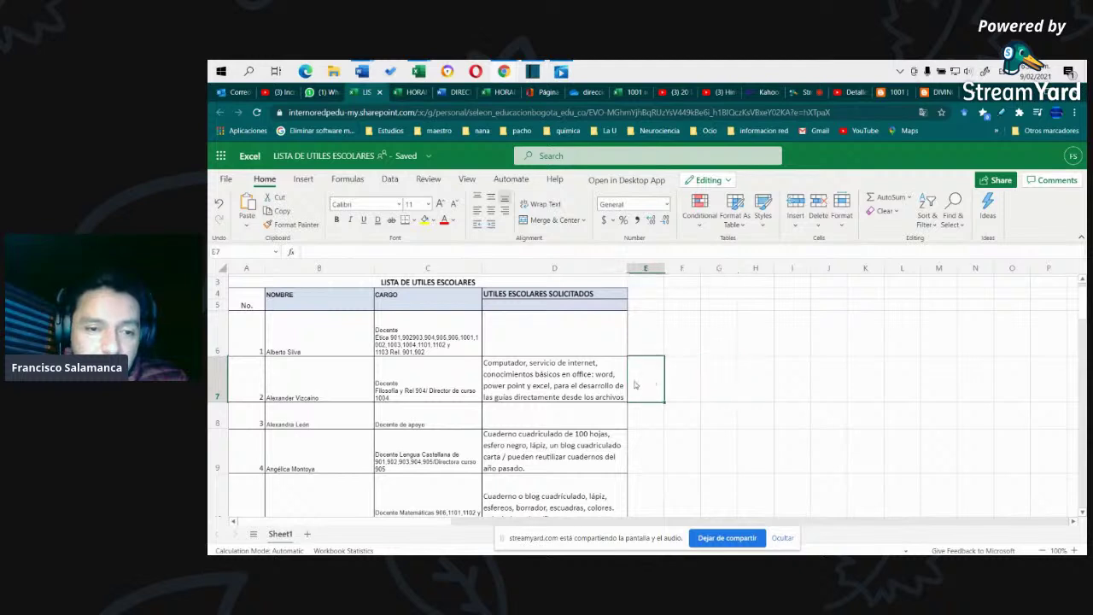
pyautogui.click(584, 386)
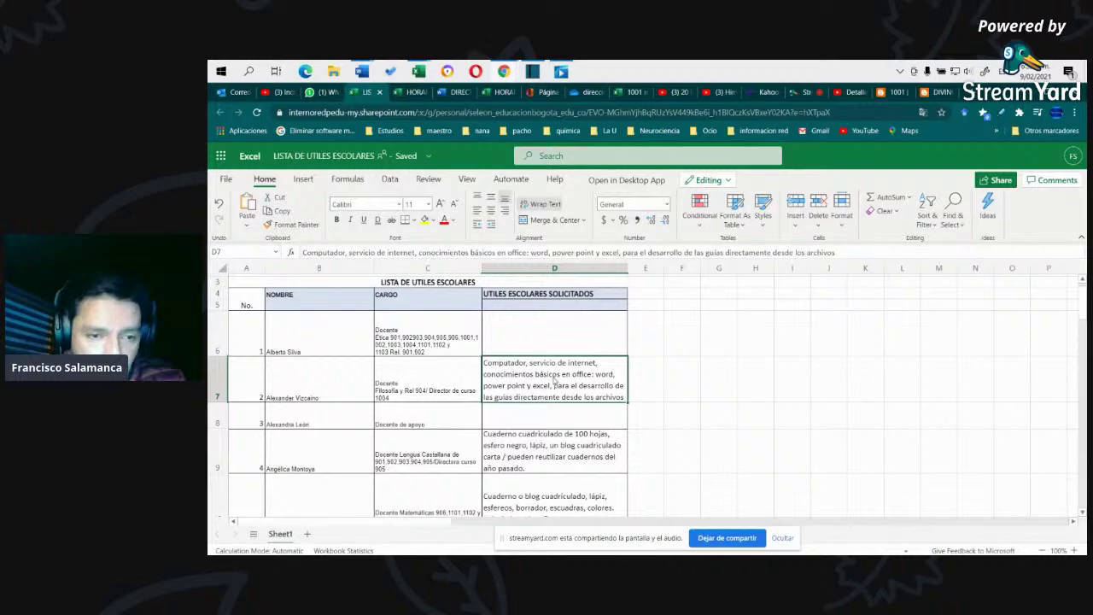
pyautogui.click(504, 416)
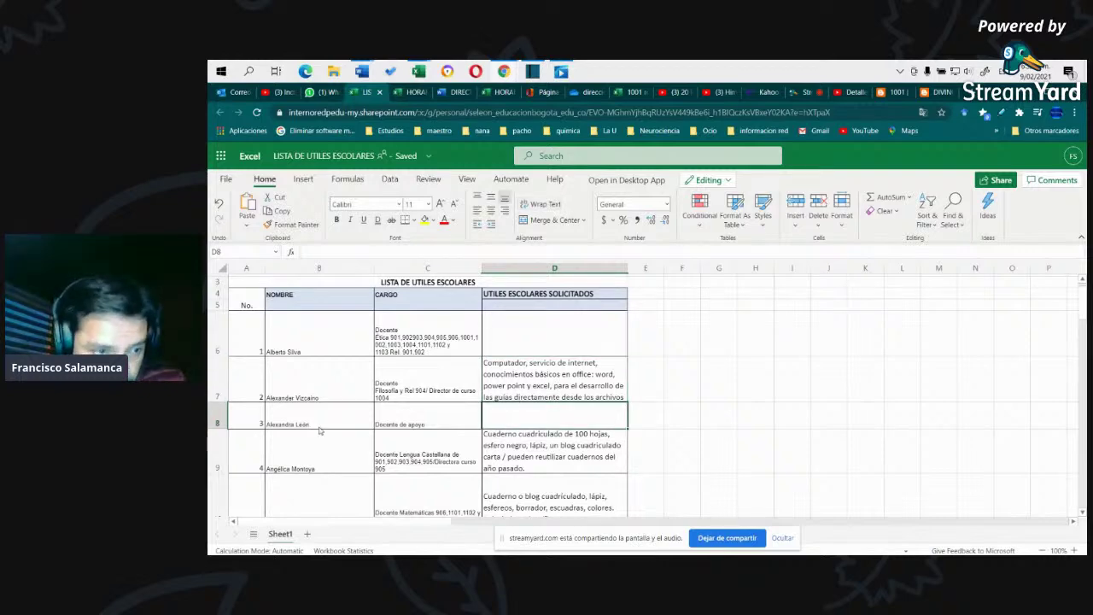
# - Go through the teachers in rows 9 to 12 and read the supplies requested for Lengua Castellana in cell D12
pyautogui.scroll(-1, 369, 385)
pyautogui.click(367, 380)
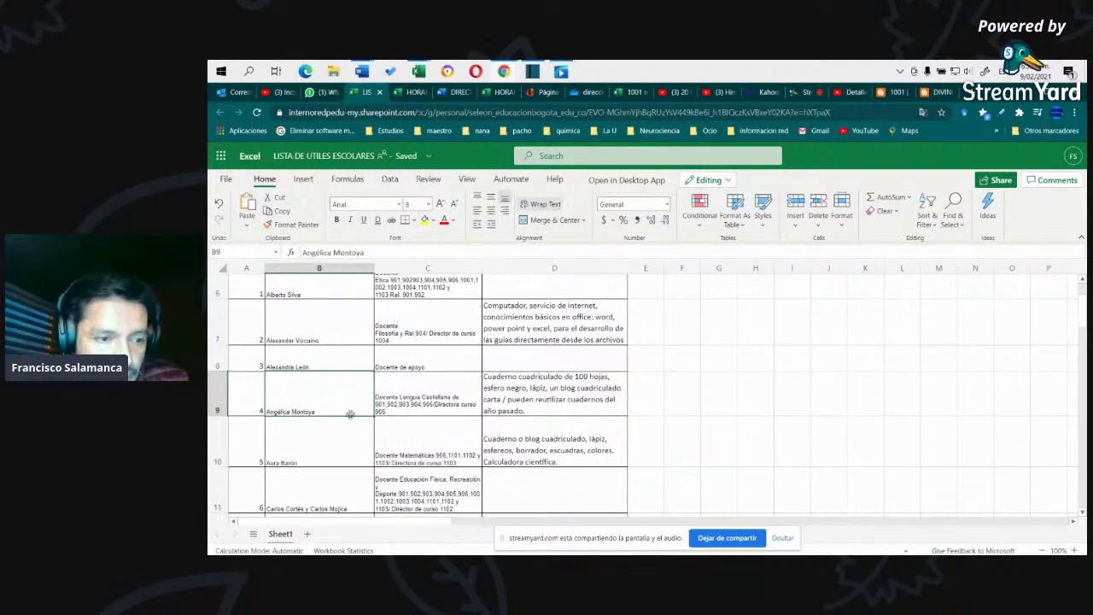
pyautogui.scroll(-1, 393, 402)
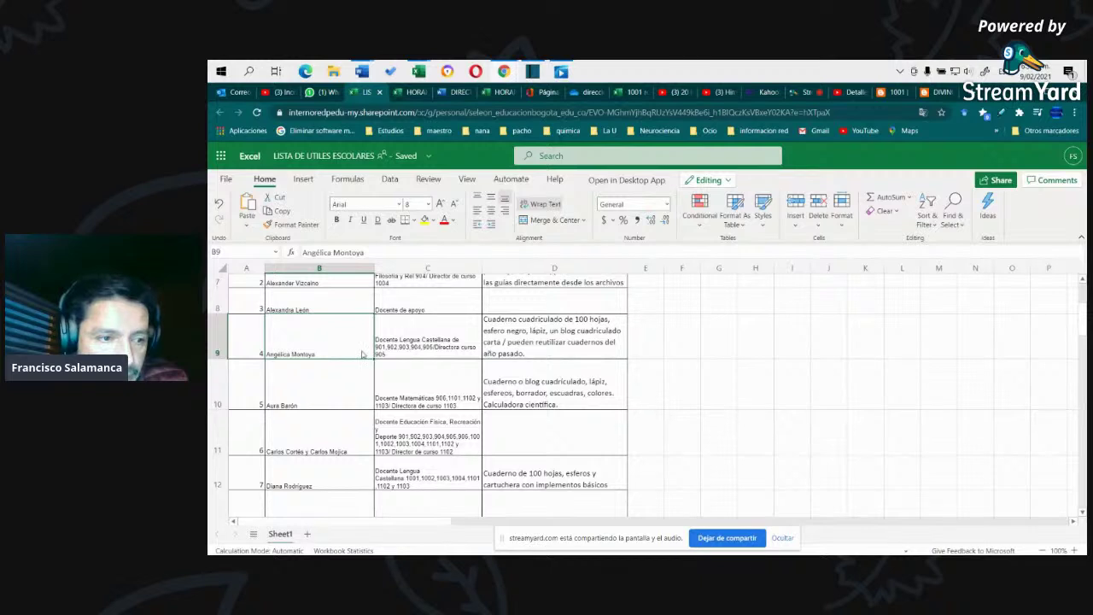
pyautogui.scroll(-1, 341, 367)
pyautogui.click(332, 387)
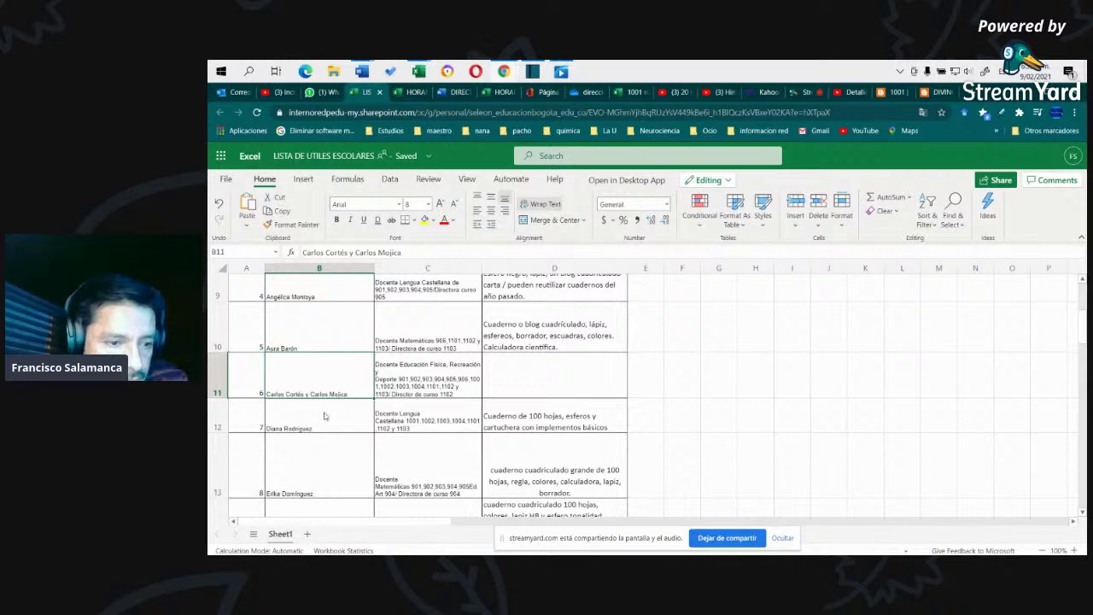
pyautogui.scroll(-1, 324, 406)
pyautogui.click(310, 373)
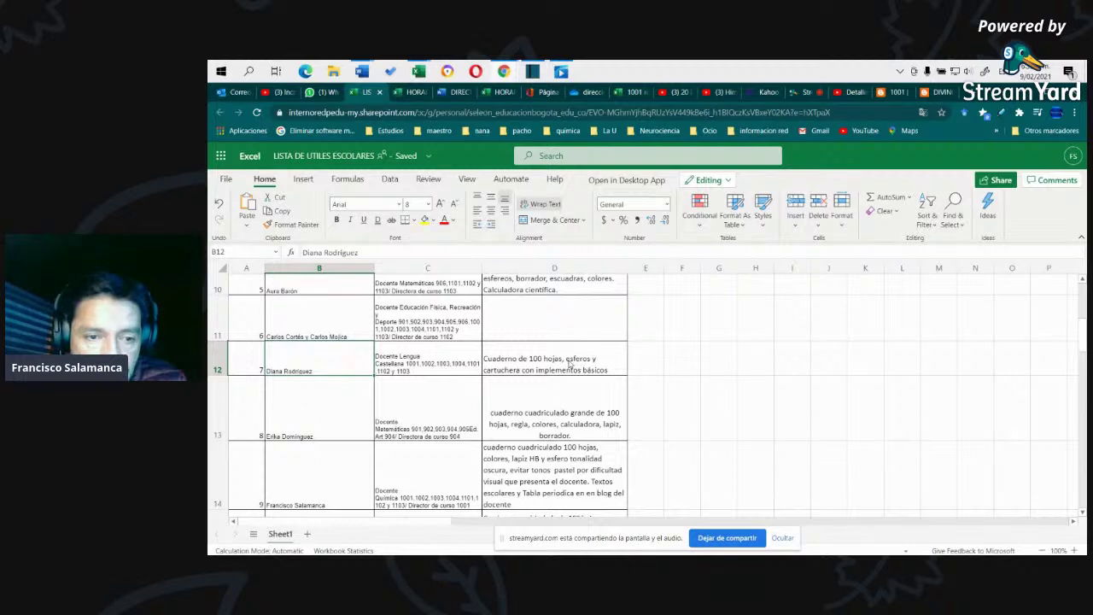
pyautogui.click(549, 366)
# - Move on to the Química teacher in row 14 and read the requested supplies in cell D14
pyautogui.scroll(-1, 341, 410)
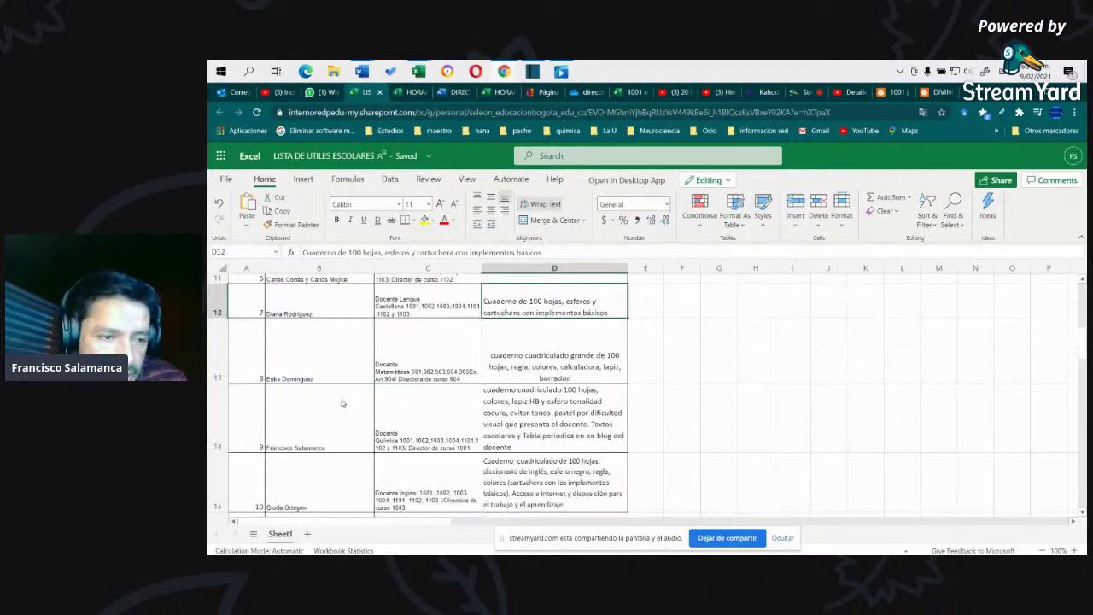
pyautogui.click(333, 370)
pyautogui.click(338, 406)
pyautogui.scroll(-1, 338, 407)
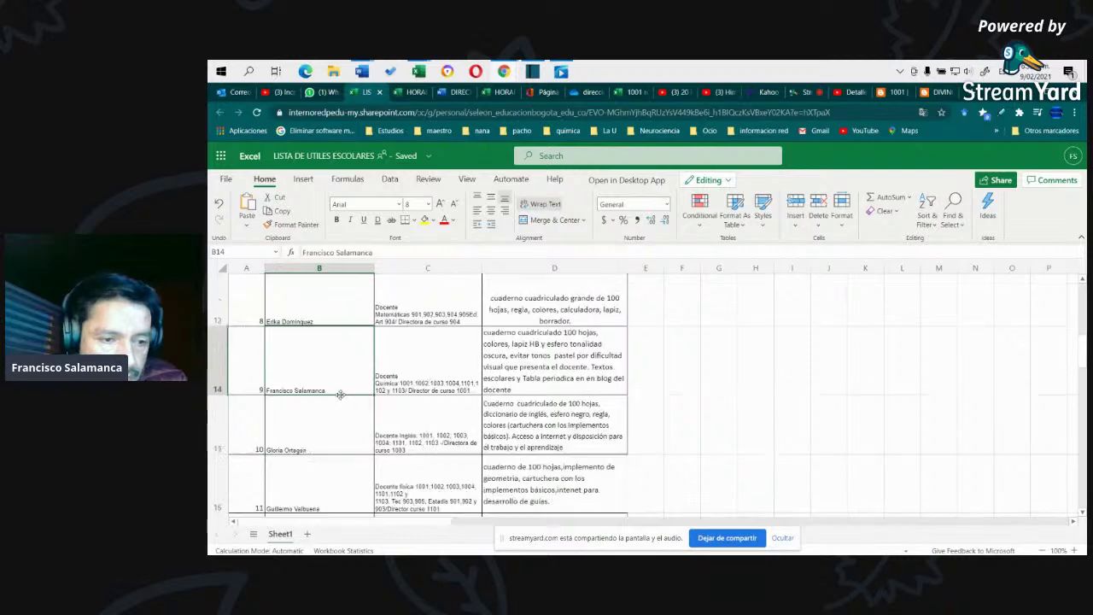
pyautogui.click(503, 360)
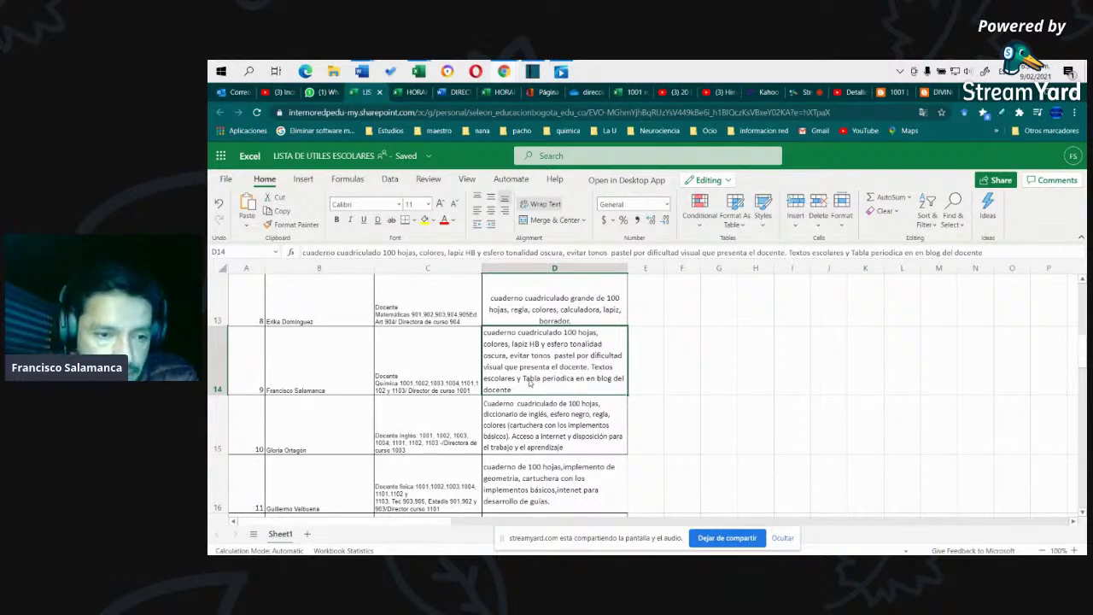
# - Examine the supplies requested by the Inglés and Física teachers in rows 15 and 16
pyautogui.click(543, 417)
pyautogui.scroll(-1, 518, 396)
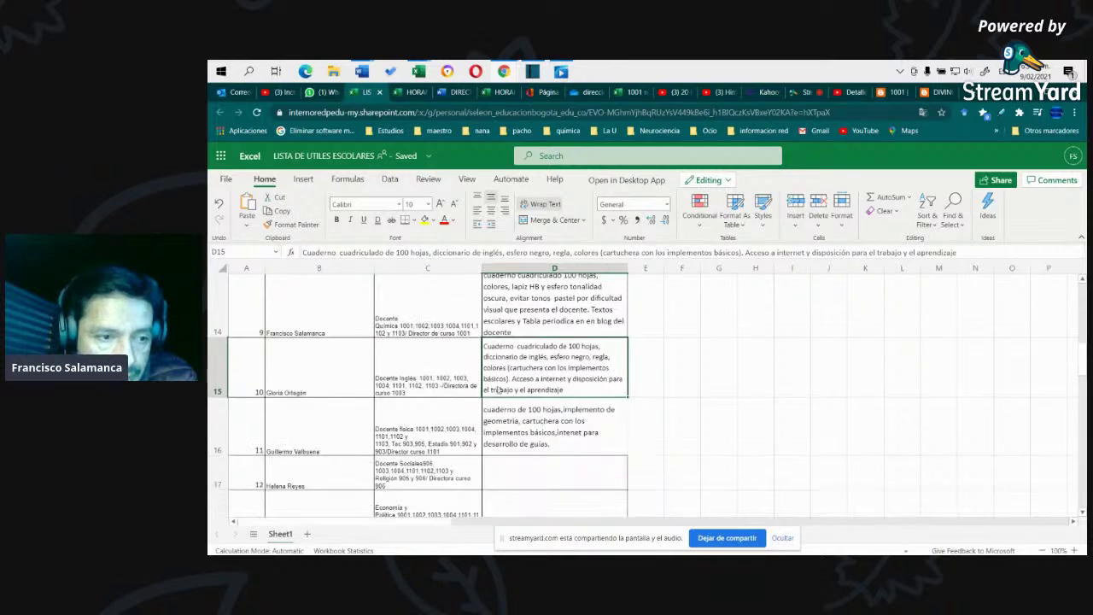
pyautogui.click(307, 385)
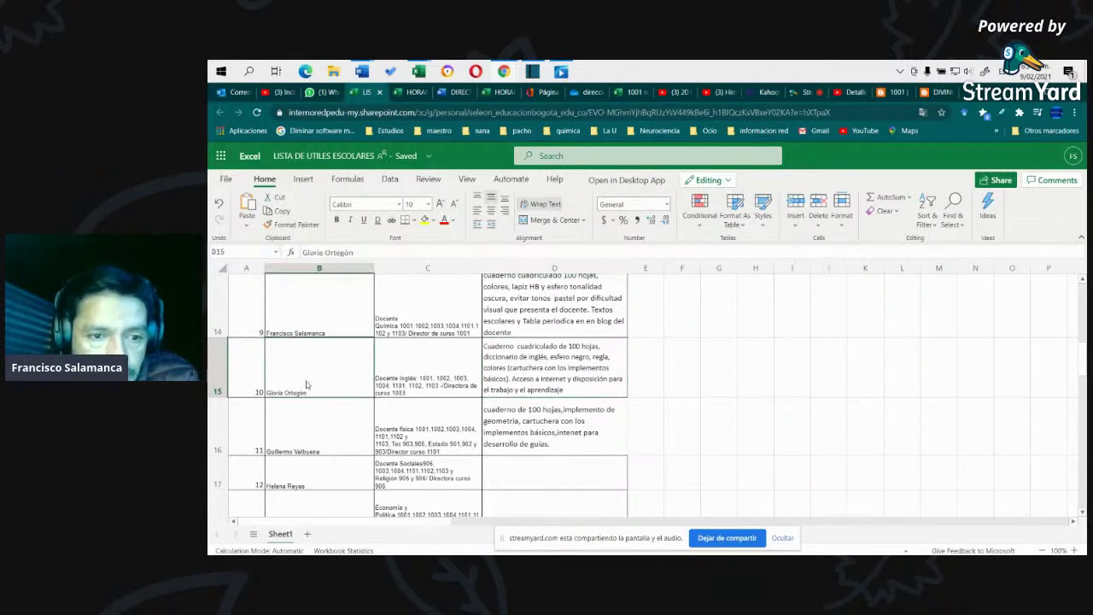
pyautogui.click(533, 376)
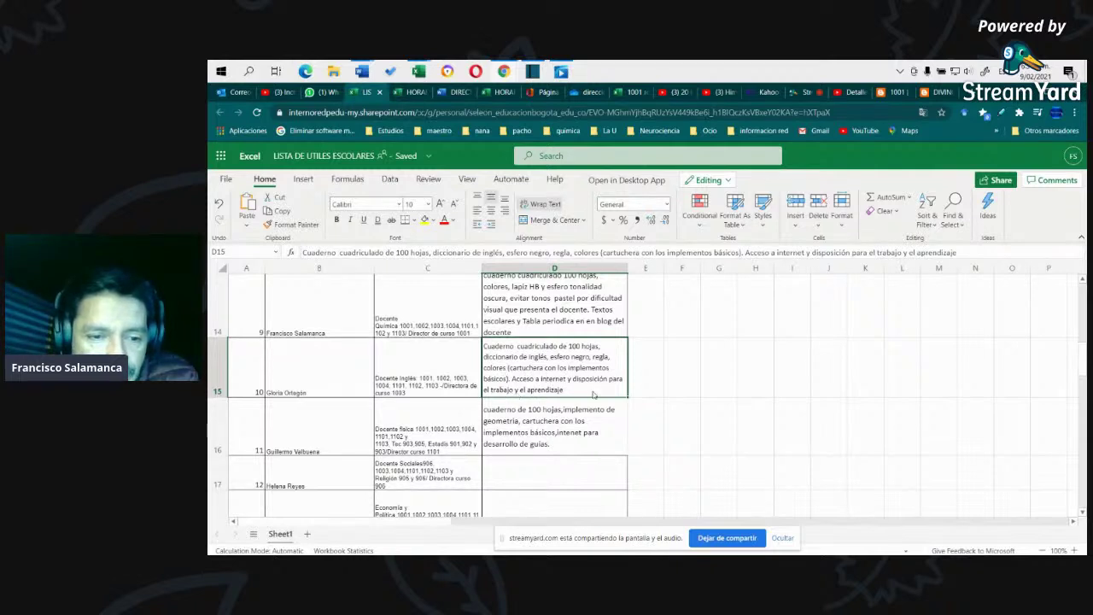
pyautogui.click(539, 419)
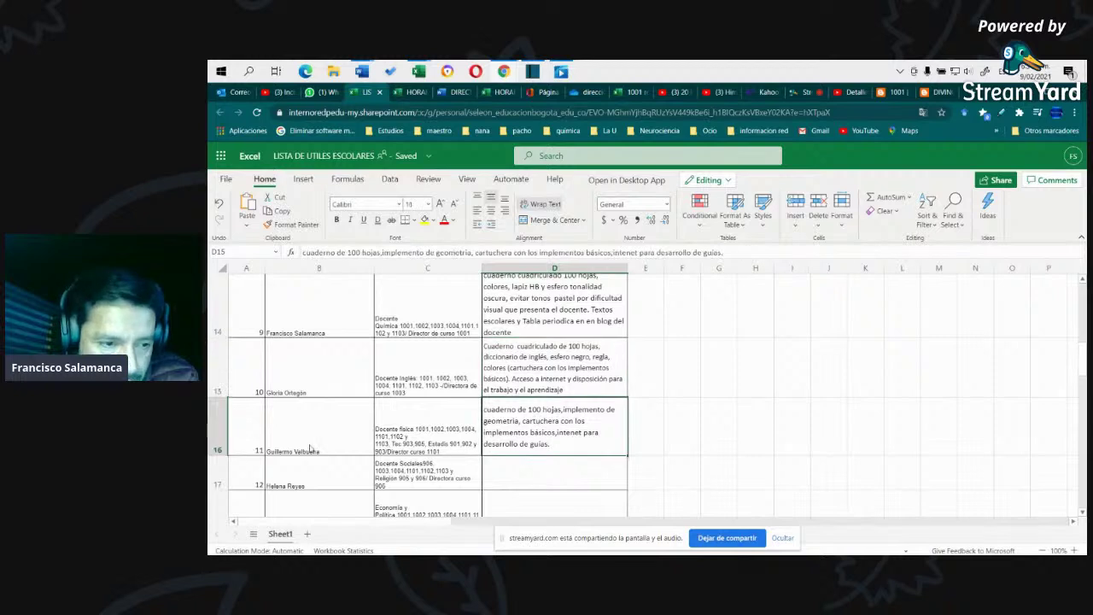
pyautogui.scroll(-1, 291, 418)
pyautogui.click(313, 389)
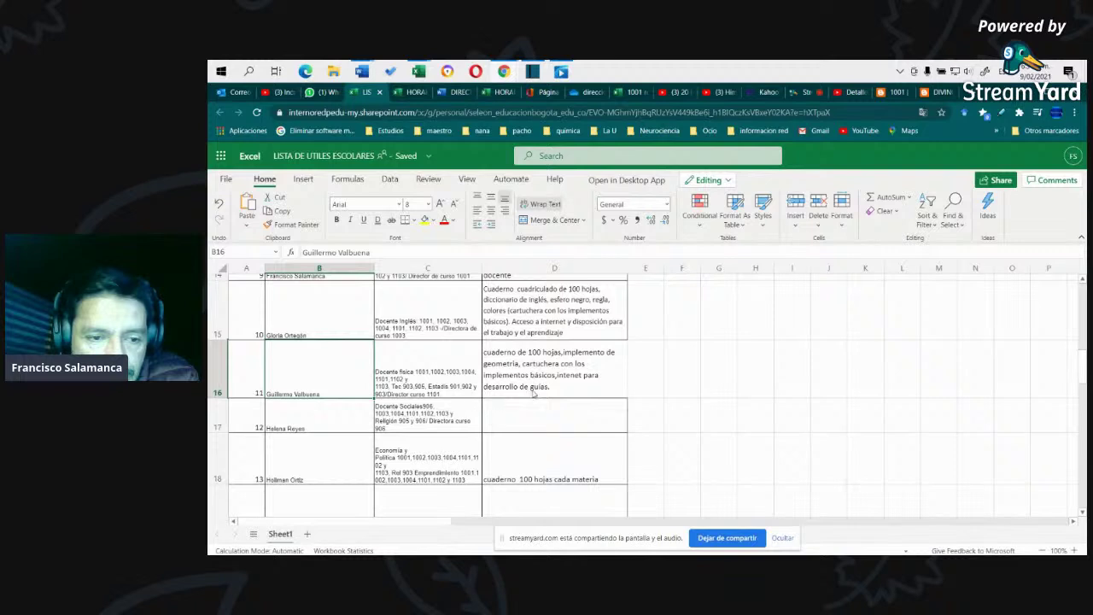
pyautogui.click(548, 390)
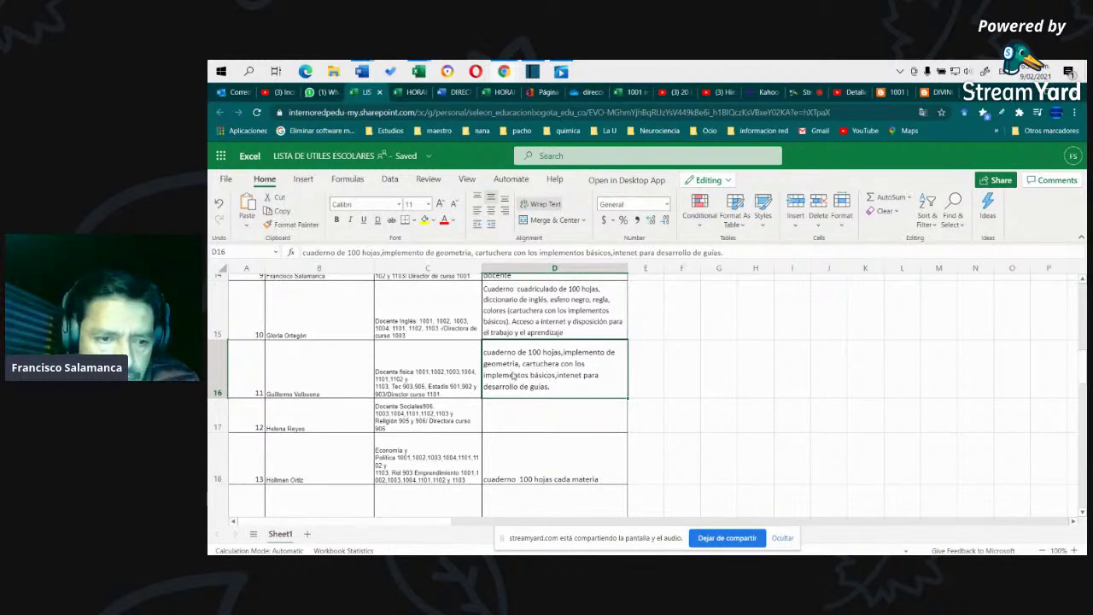
# - Check the Sociales supplies cell in row 17 and the Economía y Política supplies in row 18
pyautogui.click(527, 418)
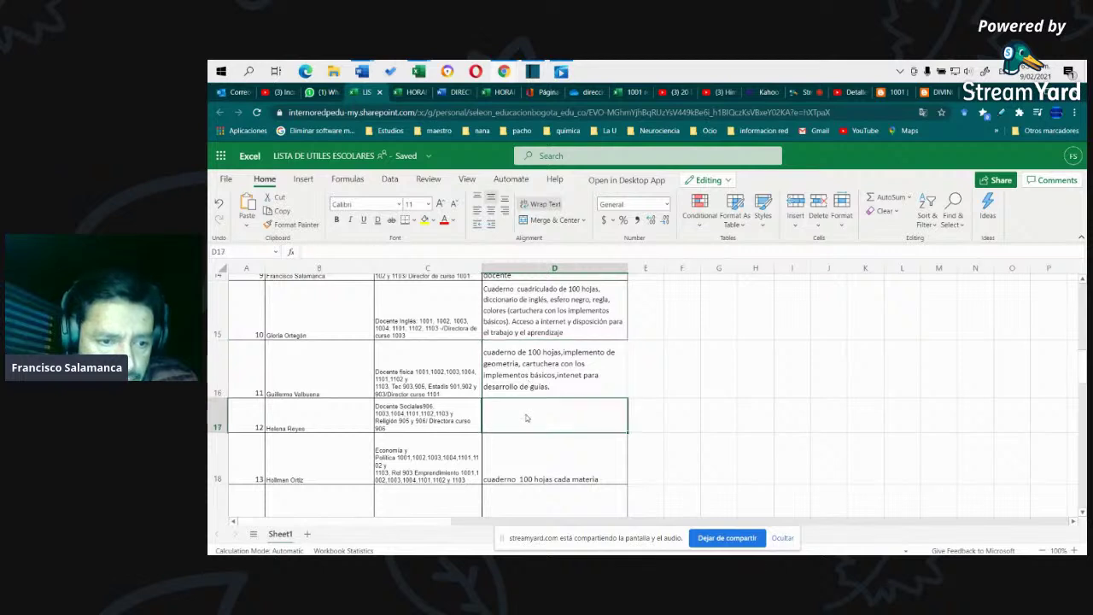
pyautogui.scroll(-1, 426, 402)
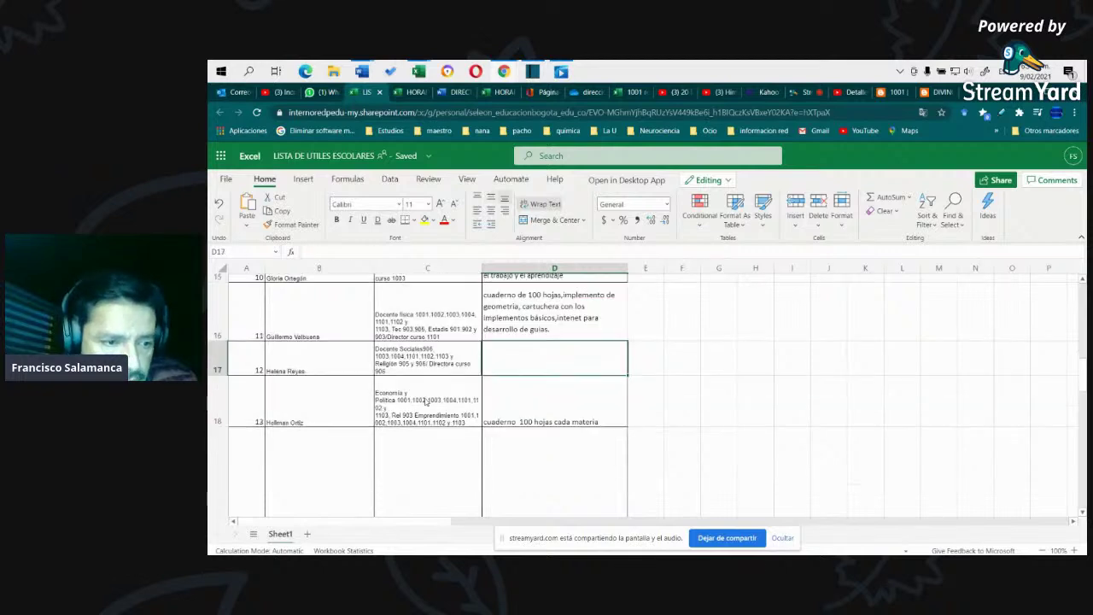
pyautogui.click(329, 414)
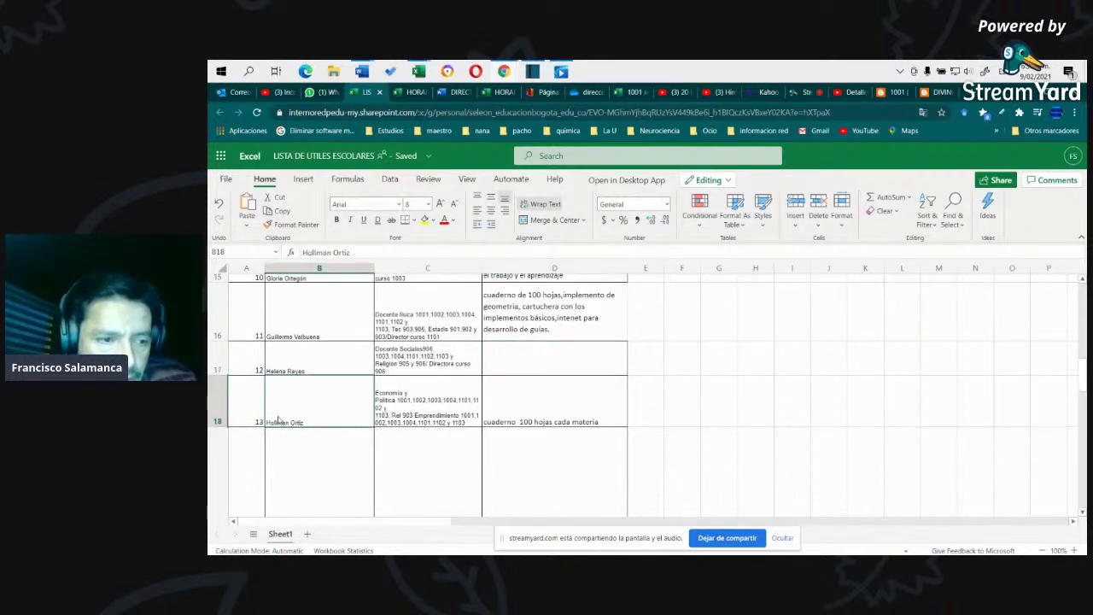
pyautogui.click(551, 411)
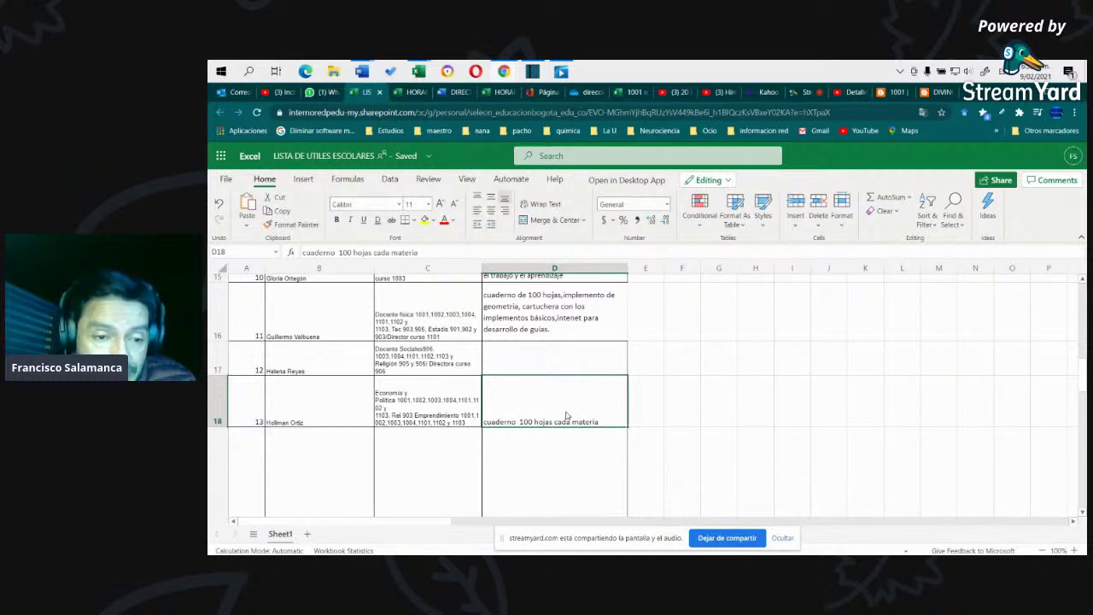
# - Check the Matemáticas teacher's entry in row 19 and the Sociales teacher's entry in row 20
pyautogui.scroll(-5, 412, 410)
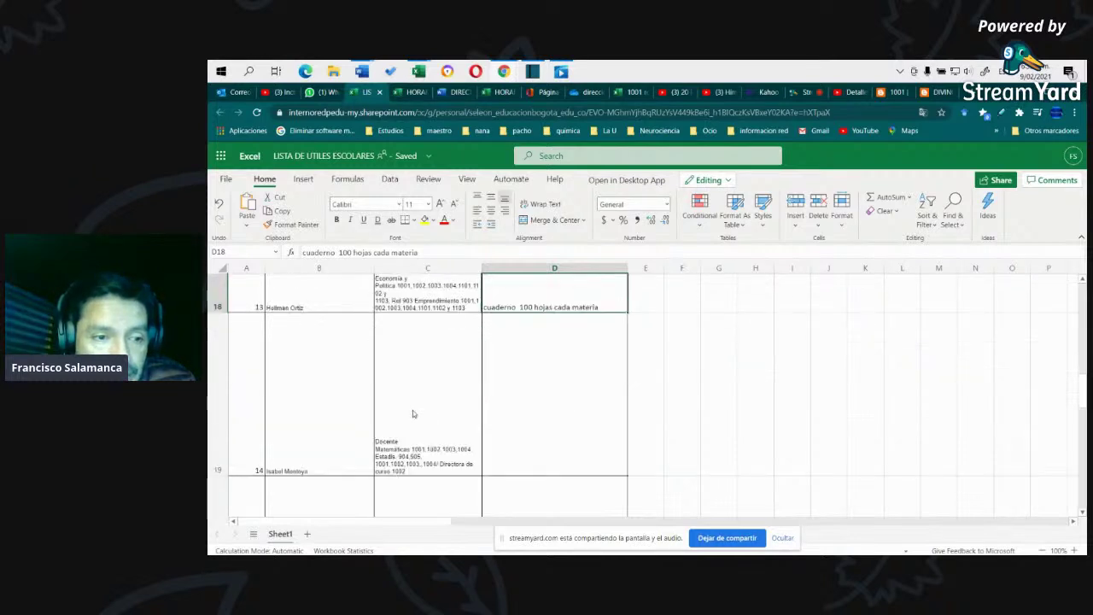
pyautogui.click(340, 384)
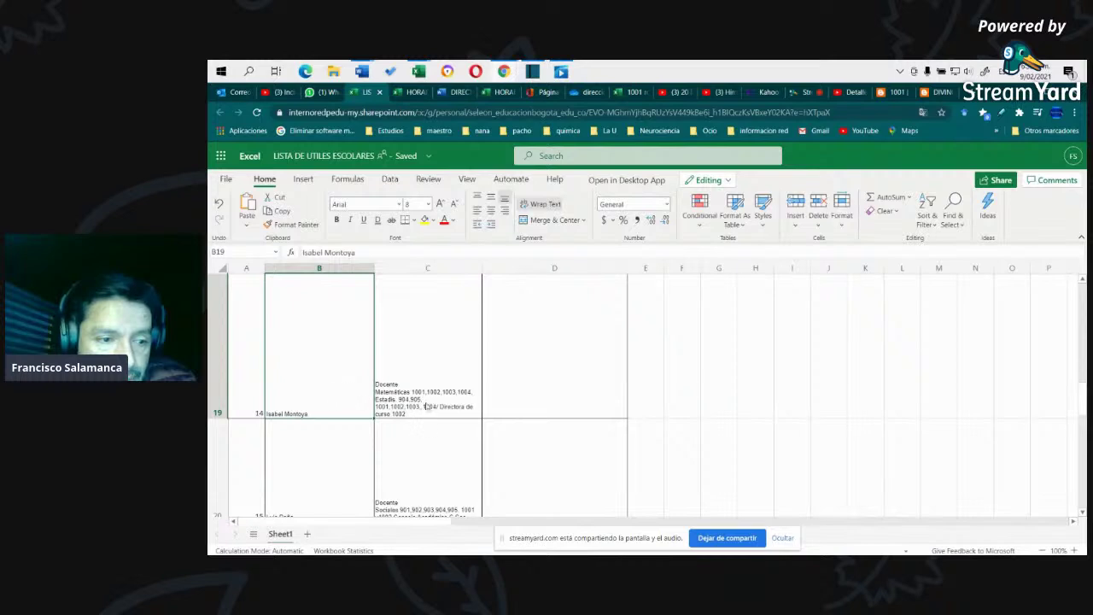
pyautogui.click(522, 389)
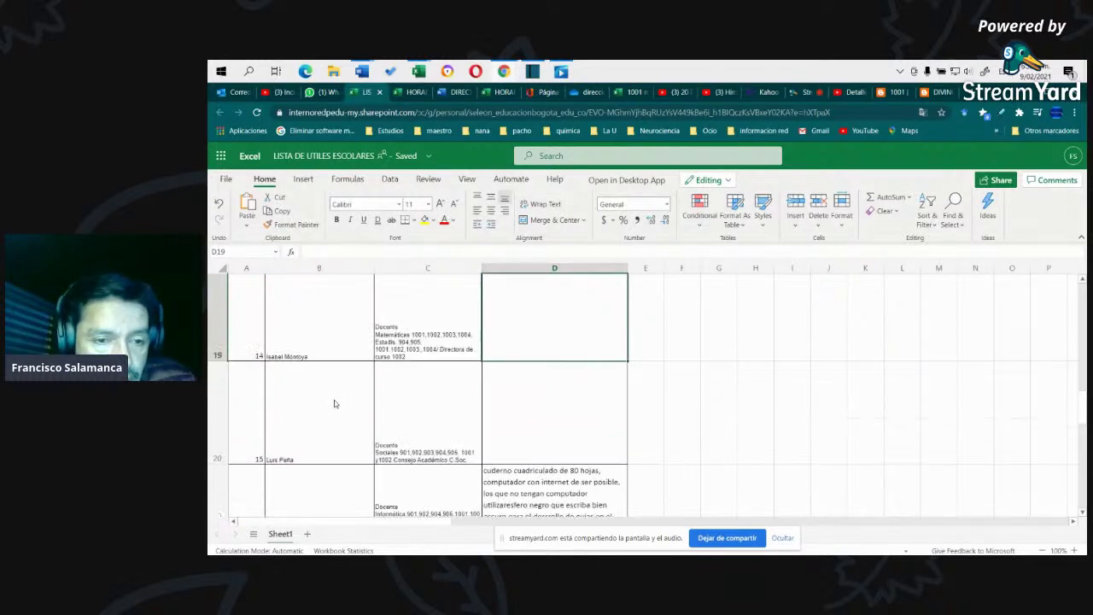
pyautogui.scroll(-1, 336, 404)
pyautogui.click(282, 431)
pyautogui.scroll(-1, 421, 419)
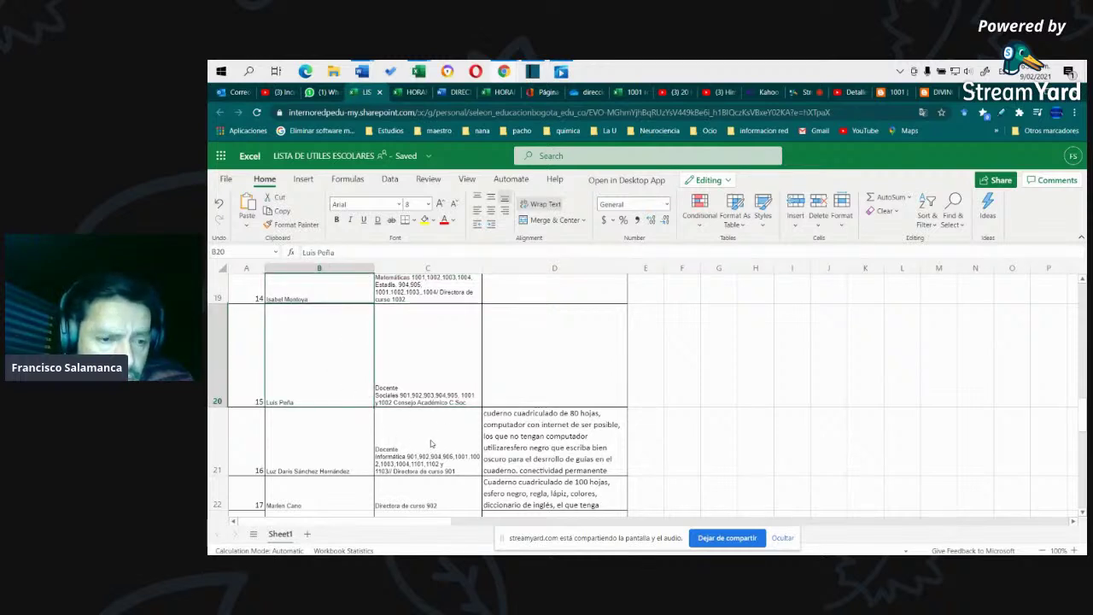
# - Move on to the Informática teacher in row 21 and read the requested supplies in cell D21
pyautogui.scroll(-1, 411, 446)
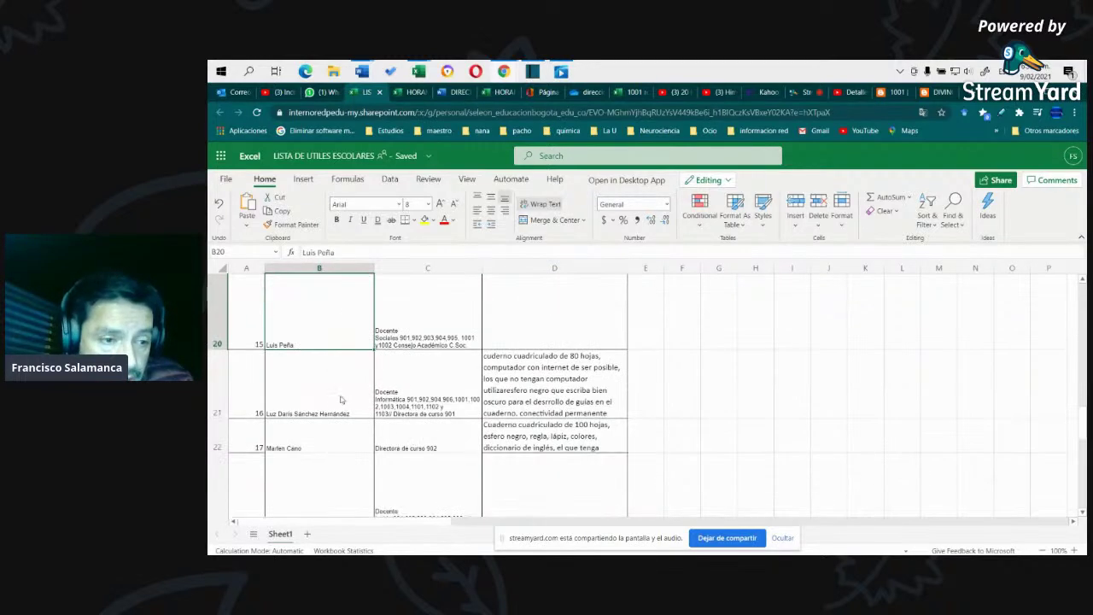
pyautogui.click(331, 384)
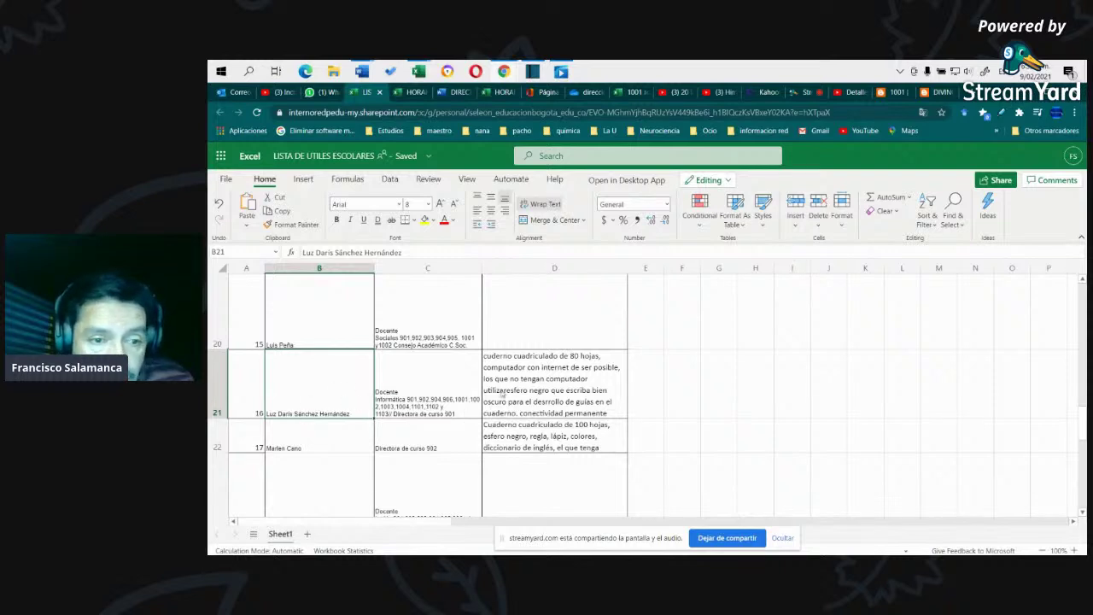
pyautogui.click(490, 402)
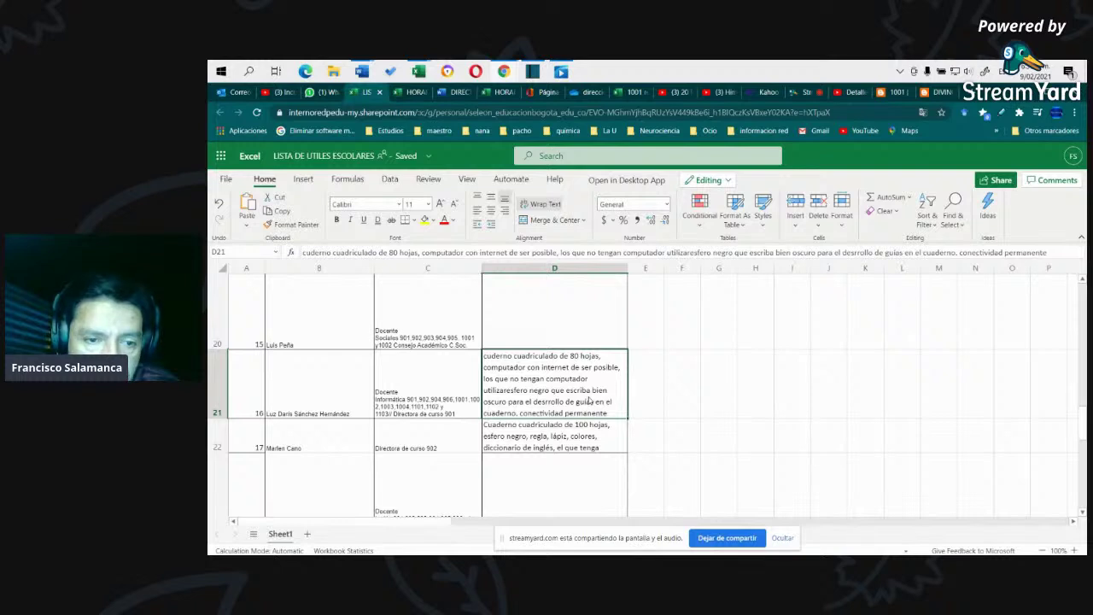
# - Read the supplies in cell D22 and check which teacher in row 22 requests them
pyautogui.click(547, 432)
pyautogui.scroll(-1, 525, 417)
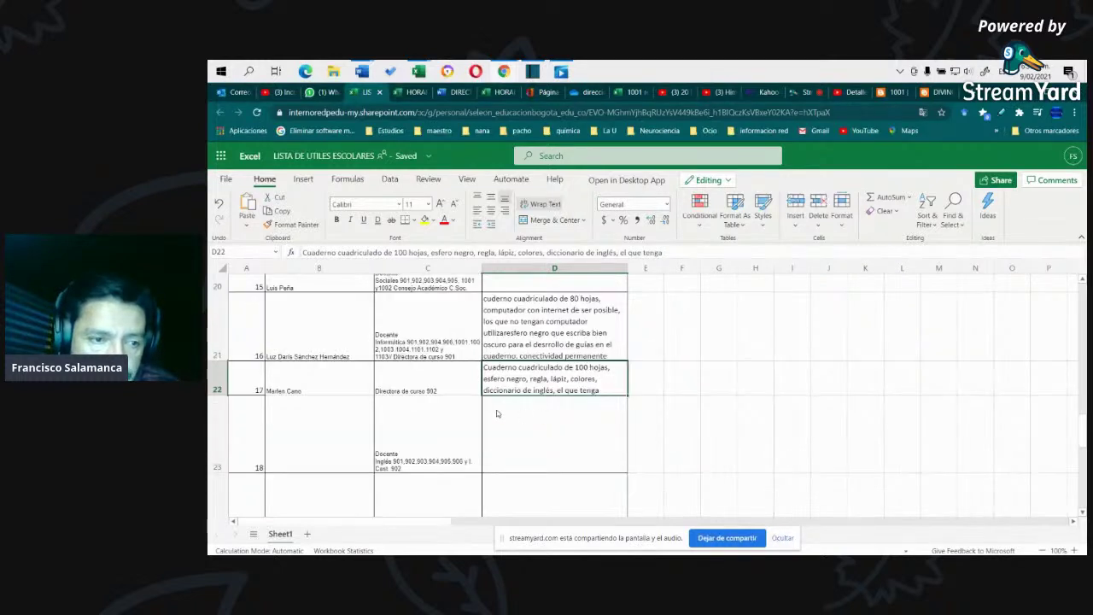
pyautogui.click(343, 384)
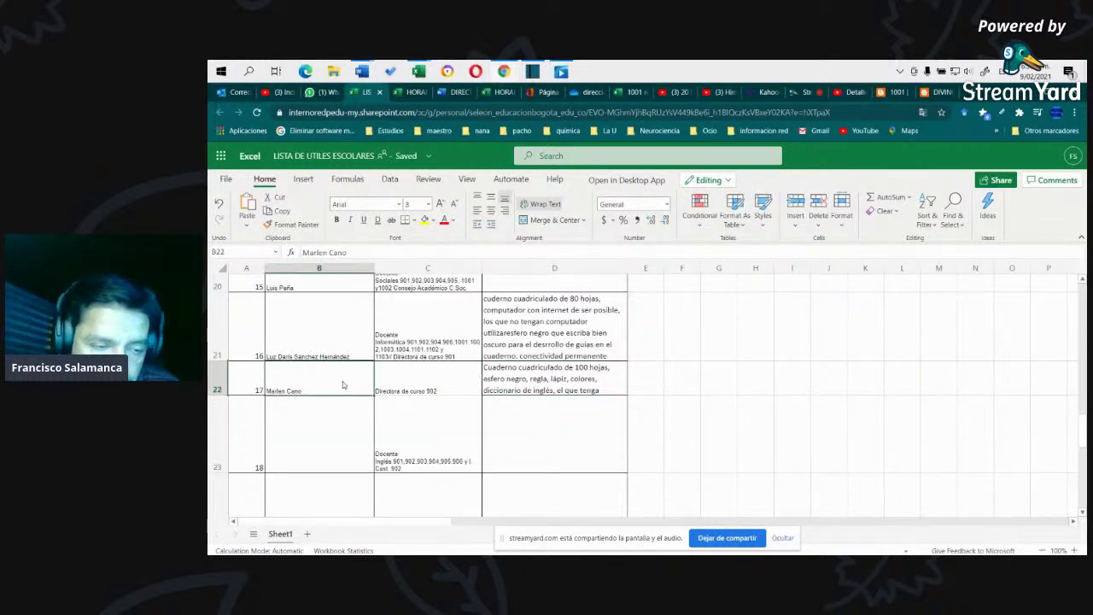
pyautogui.click(544, 386)
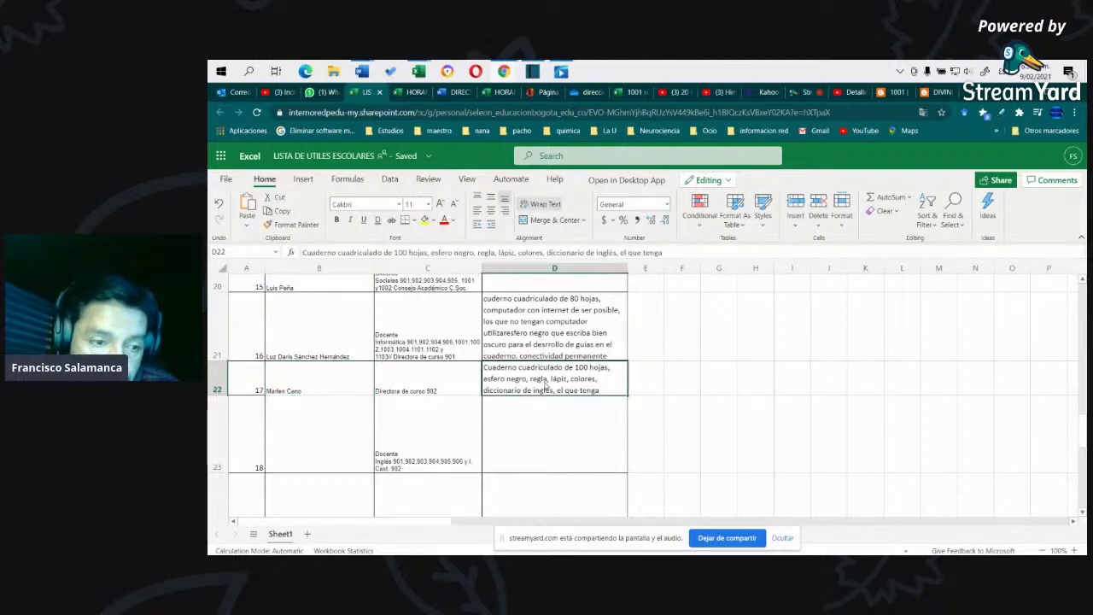
pyautogui.click(297, 392)
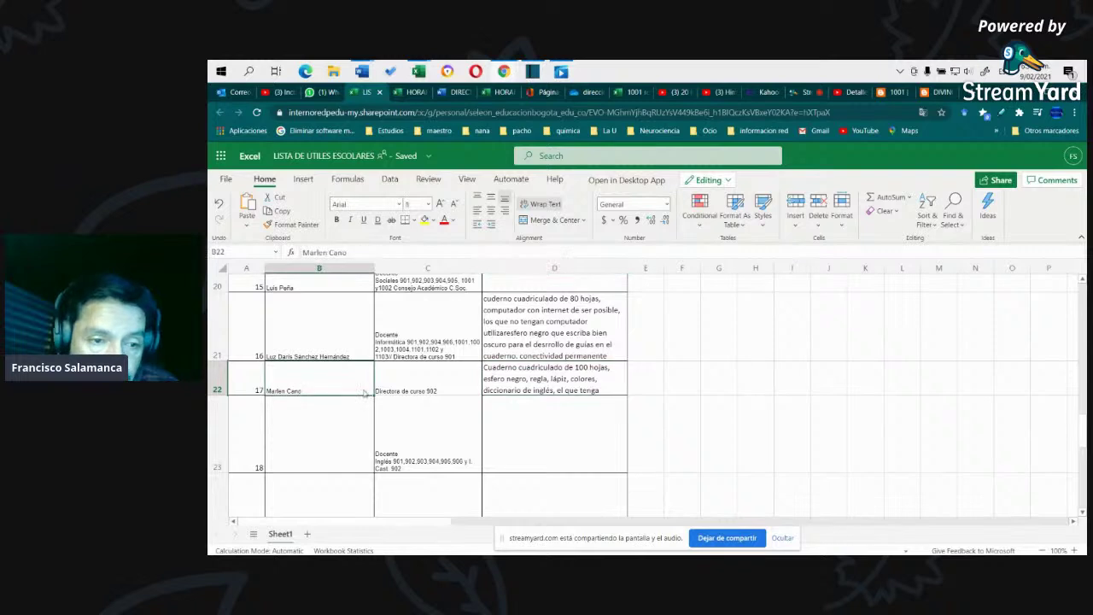
# - Check the remaining staff entries in rows 23 to 28 for requested supplies, ending at the Coordinadora entry
pyautogui.scroll(-3, 359, 425)
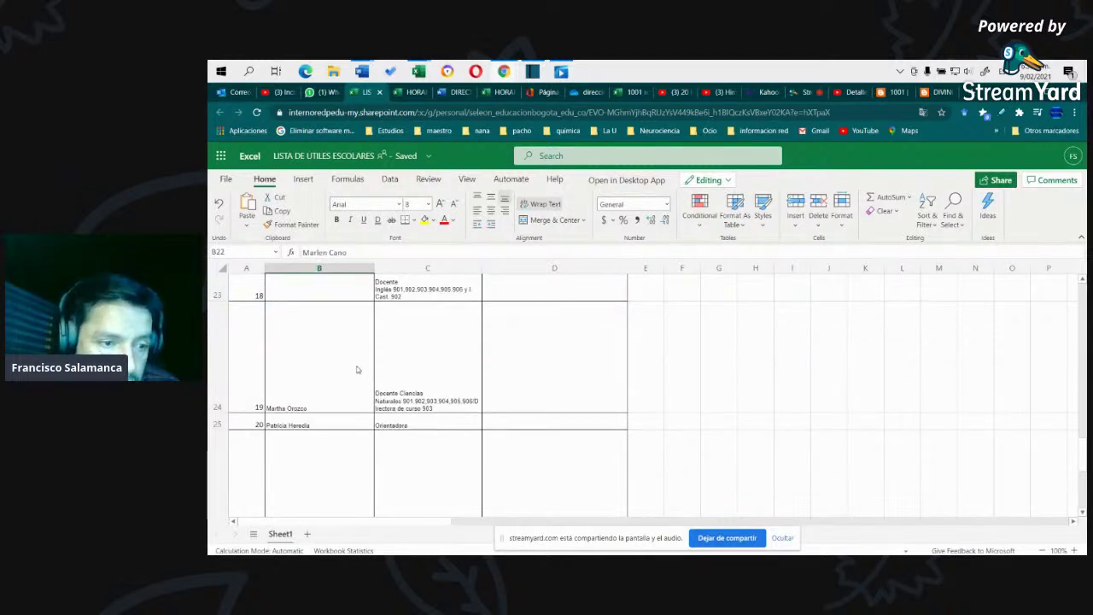
pyautogui.scroll(-5, 357, 370)
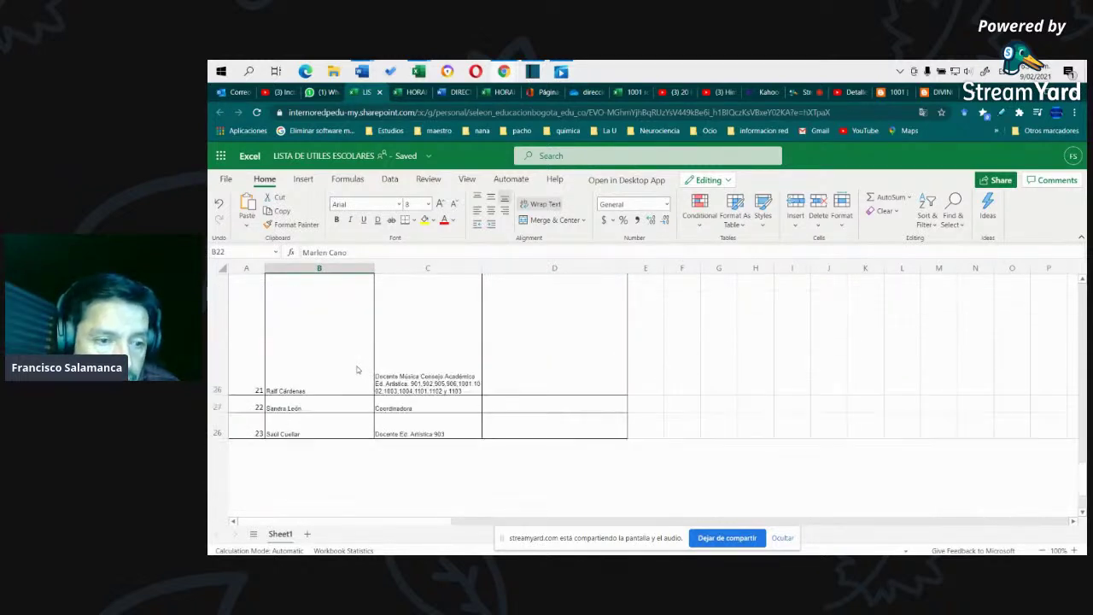
pyautogui.click(397, 412)
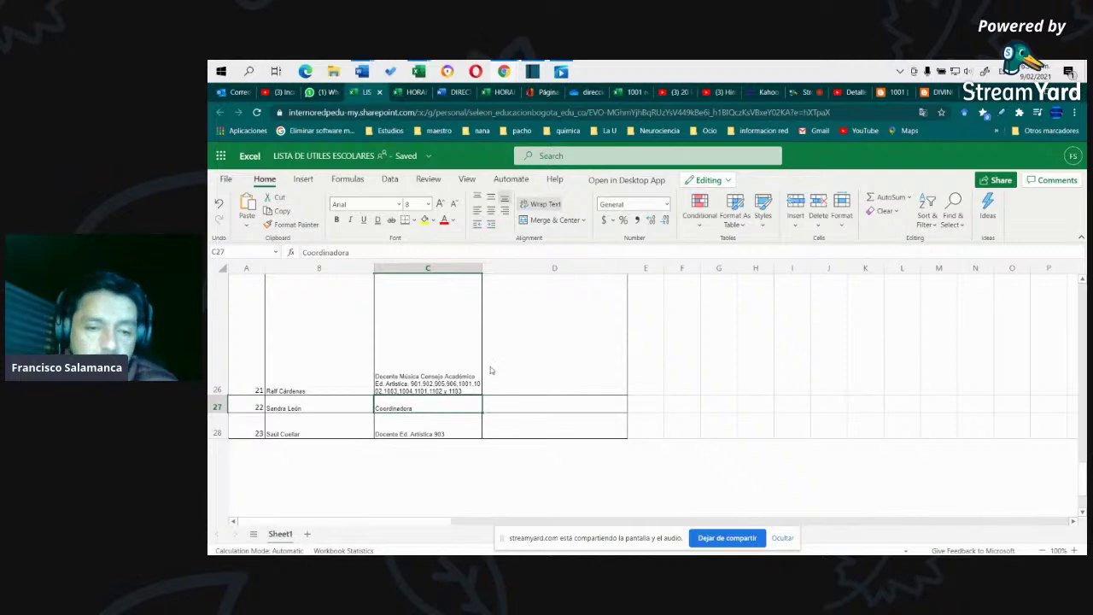
# - Return to the start of the supplies list and review the COLEGIO DIVINO MAESTRO IED and SEDE A TARDE headings
pyautogui.scroll(5, 491, 367)
pyautogui.scroll(15, 491, 367)
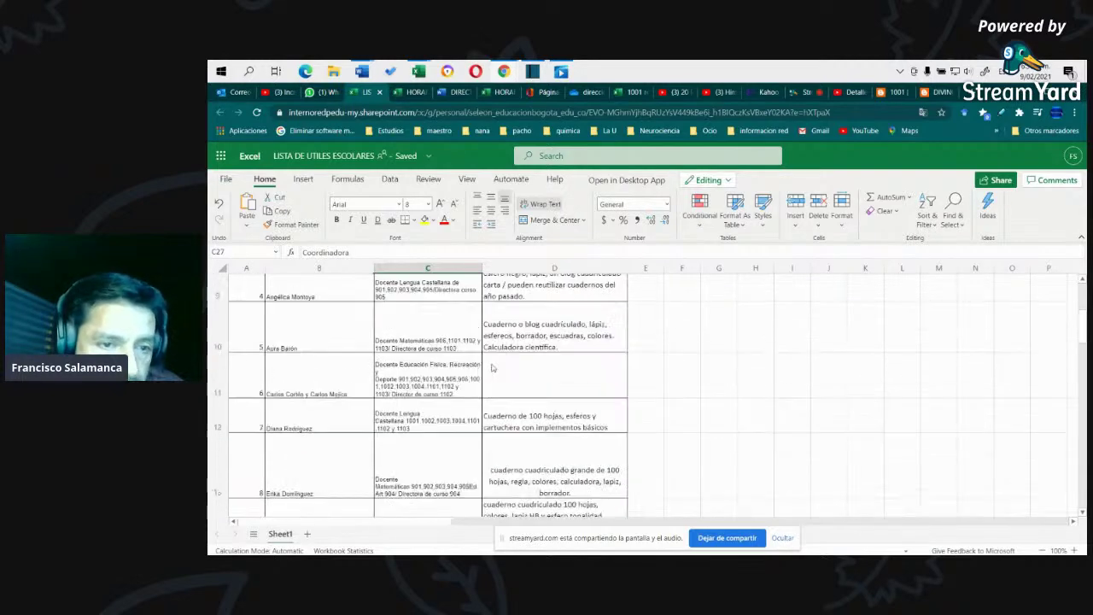
pyautogui.scroll(1, 491, 367)
pyautogui.click(502, 271)
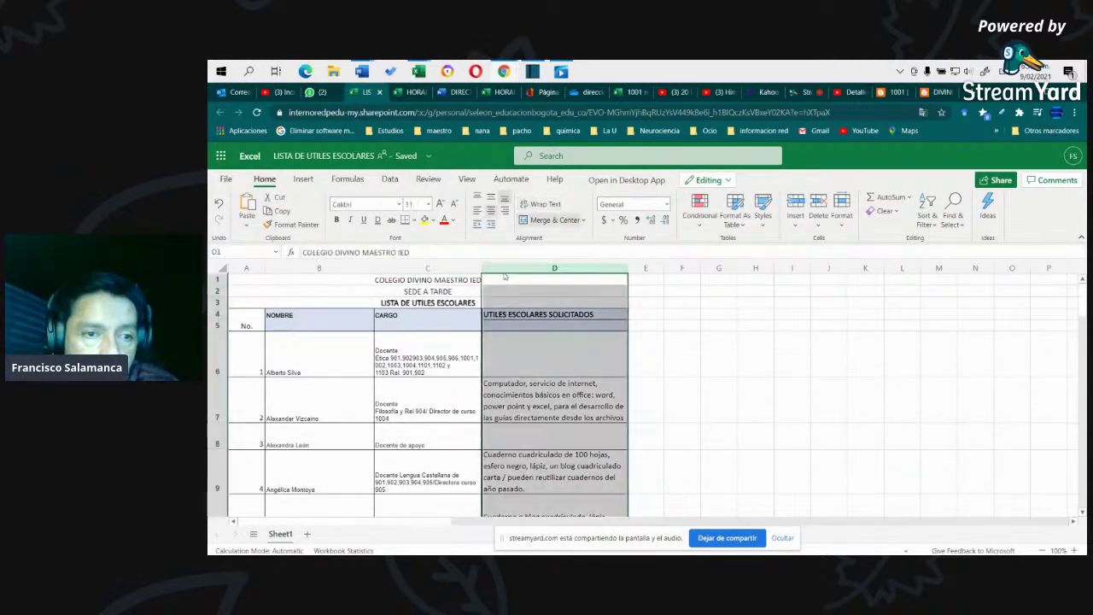
pyautogui.click(459, 290)
pyautogui.click(473, 302)
pyautogui.click(479, 289)
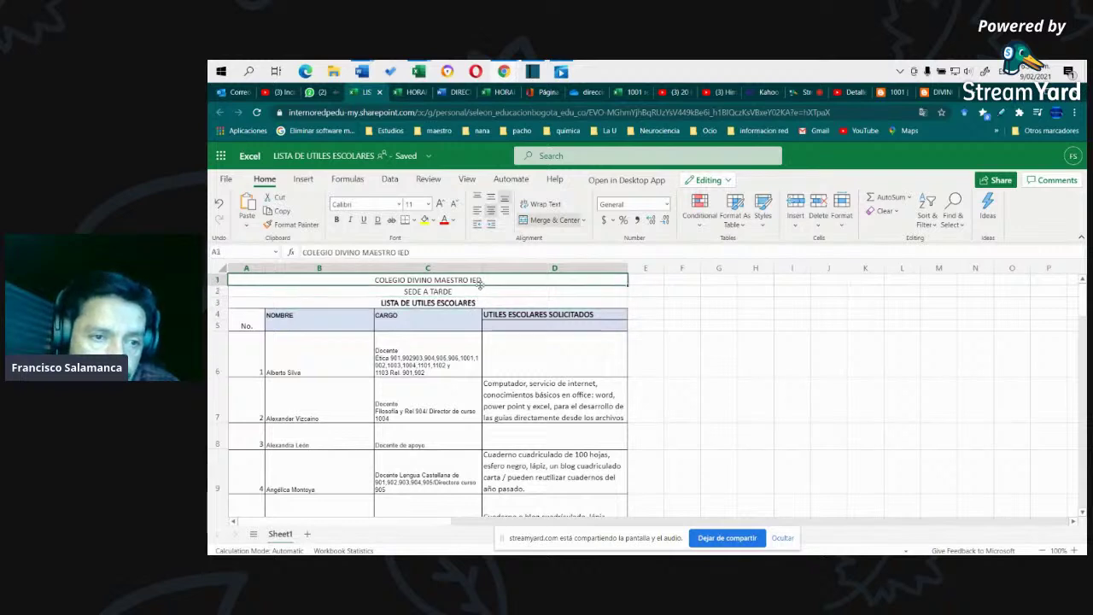
pyautogui.click(535, 358)
pyautogui.click(433, 281)
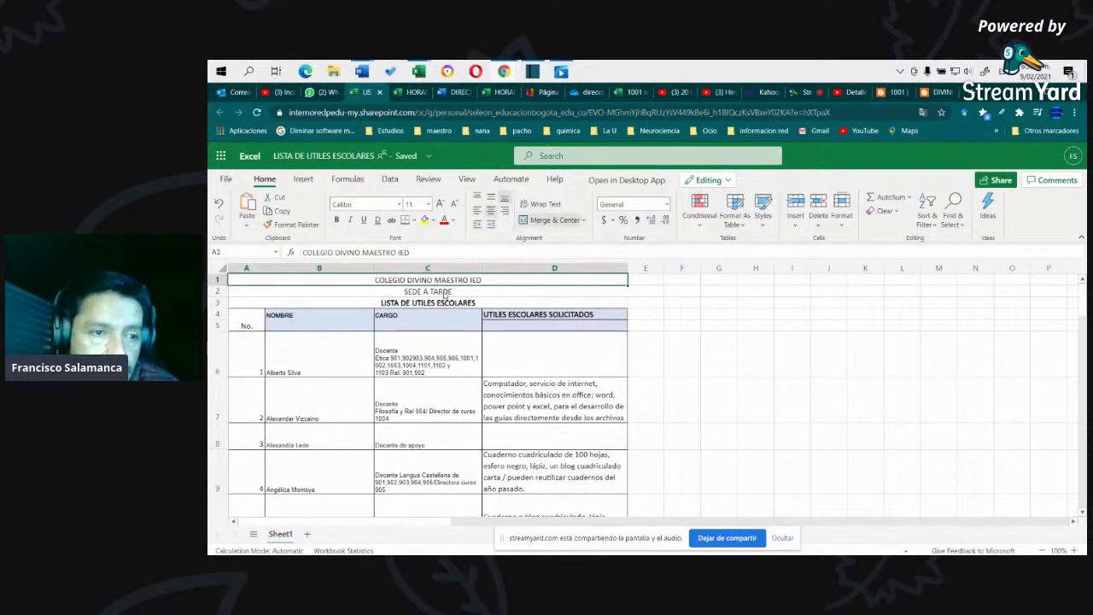
pyautogui.click(445, 293)
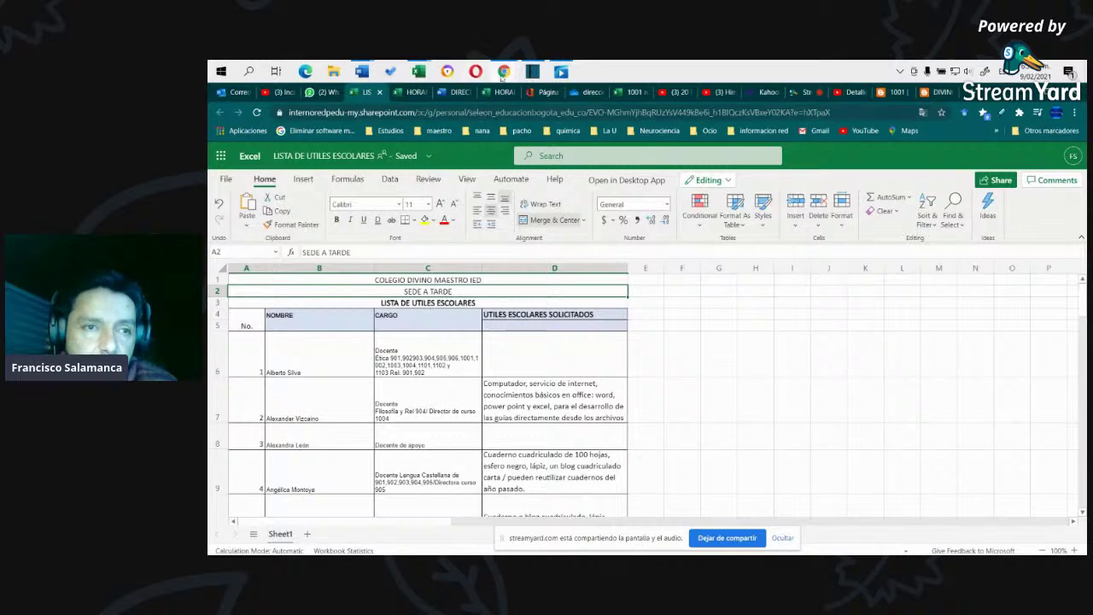
# - Switch to the StreamYard broadcast studio and check the 06:30 PM viewer comment about sharing in the WhatsApp group
pyautogui.moveTo(504, 74)
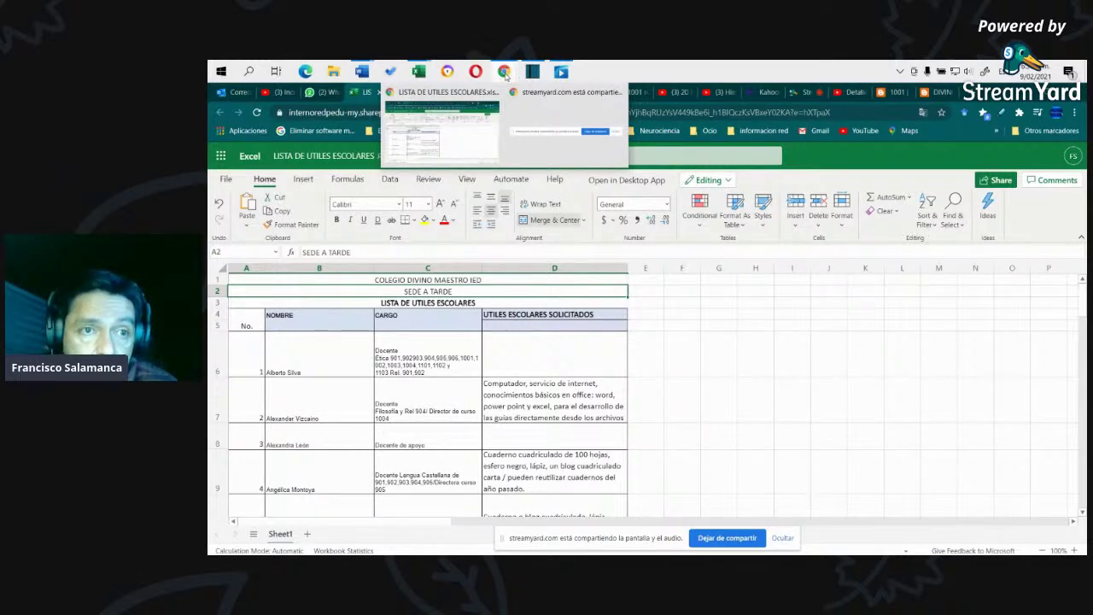
pyautogui.click(796, 93)
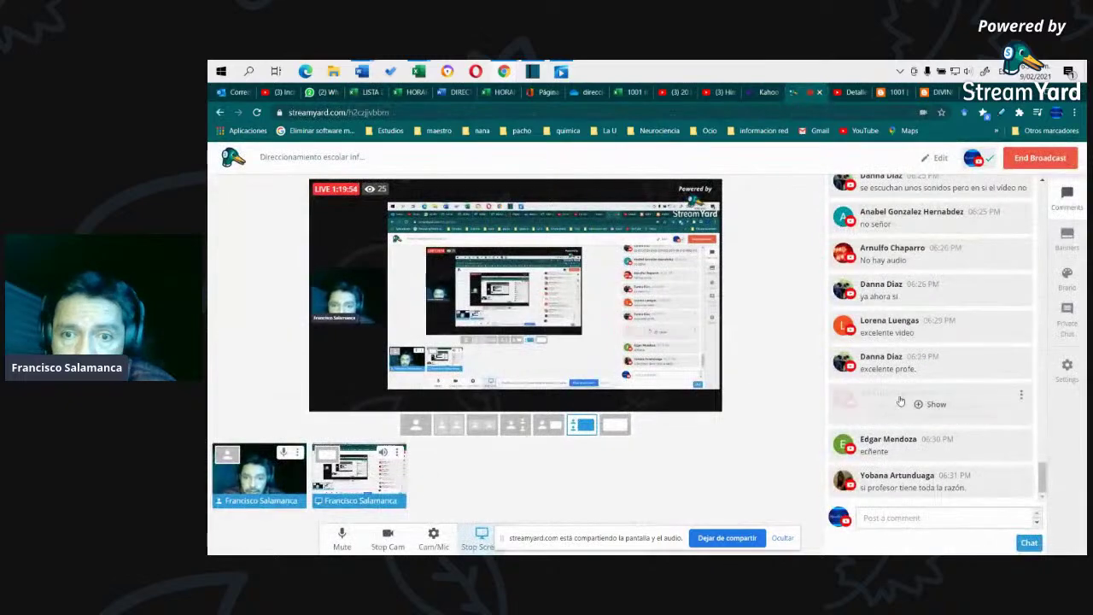
pyautogui.click(934, 404)
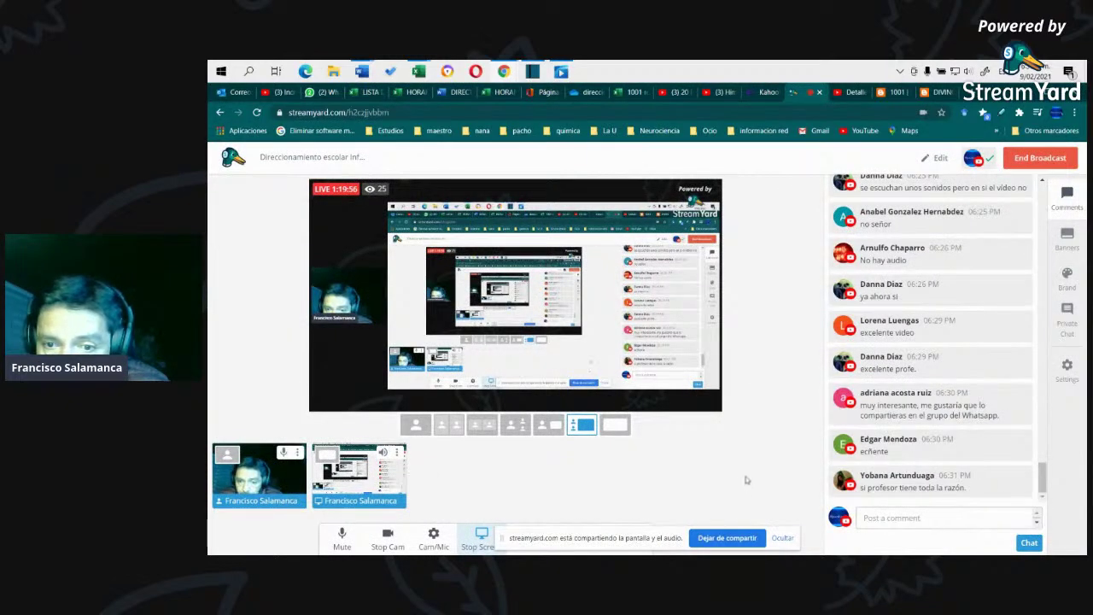